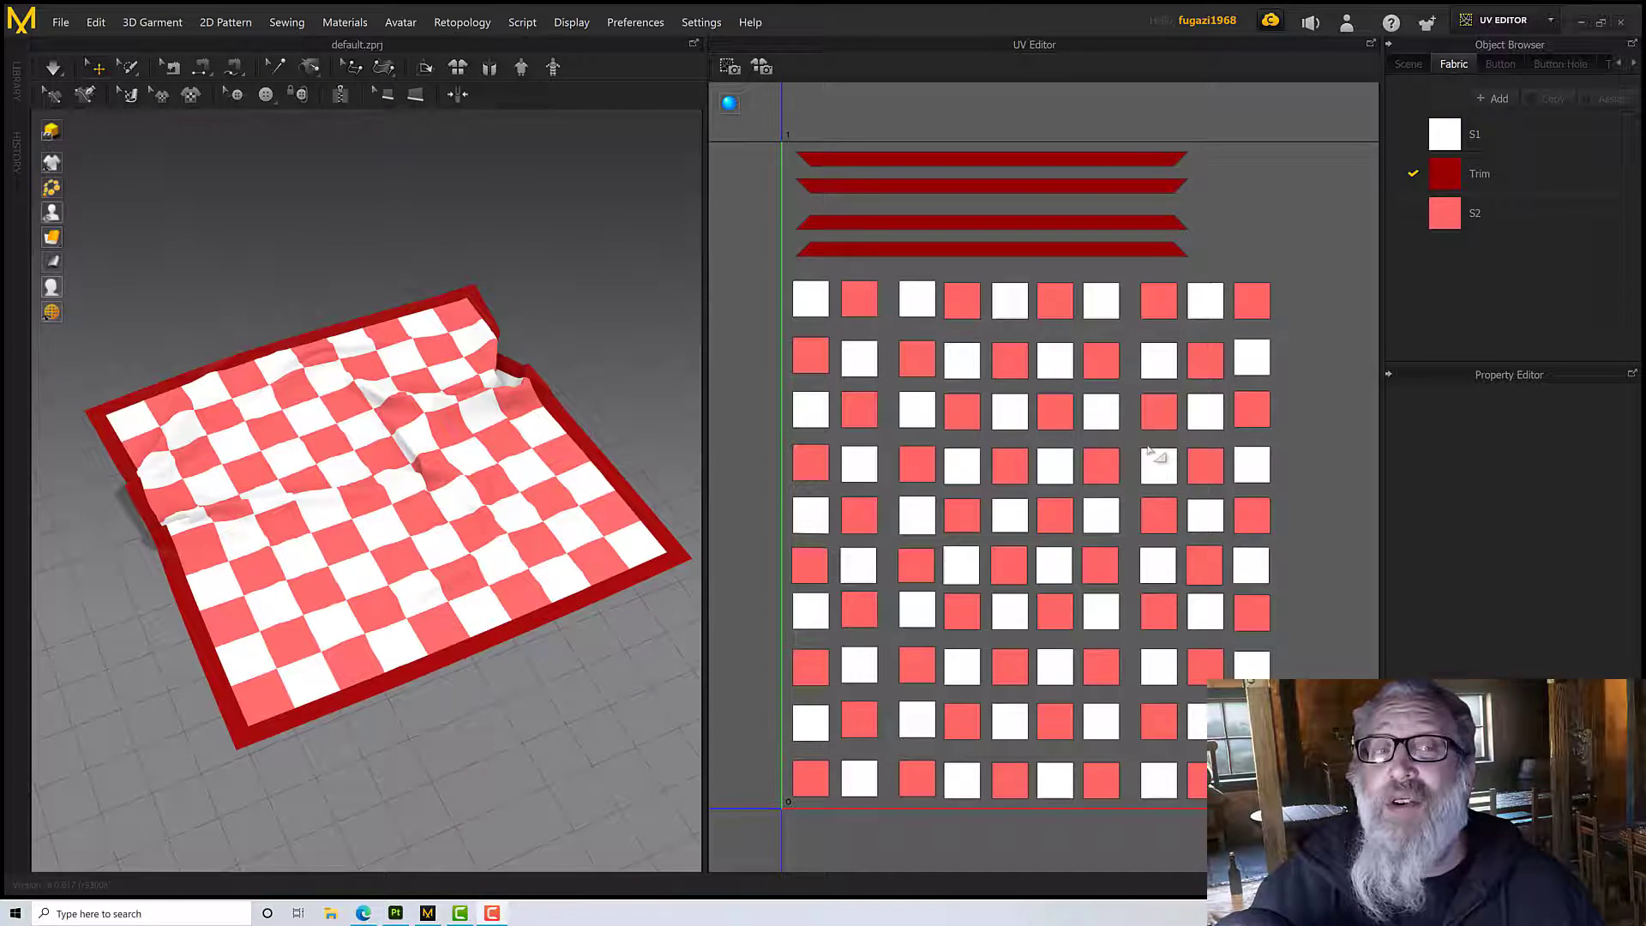
Select a white square in the UV layout, switch to Substance 3D Painter and inspect the checkered cloth's fabric.
left_click(867, 360)
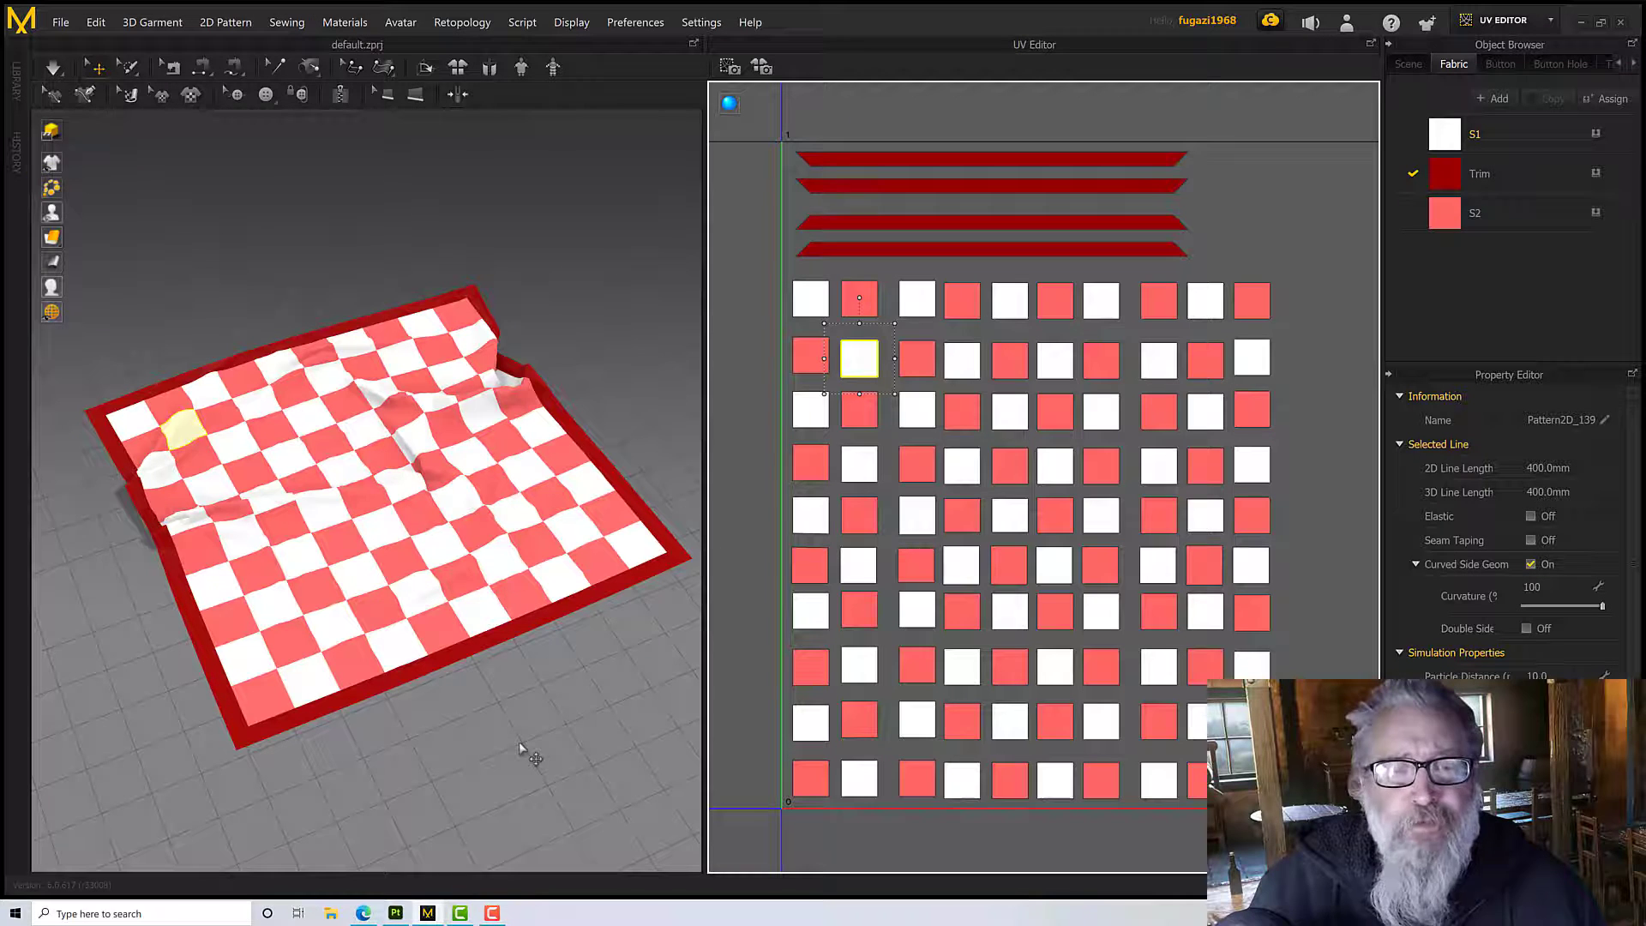
left_click(398, 916)
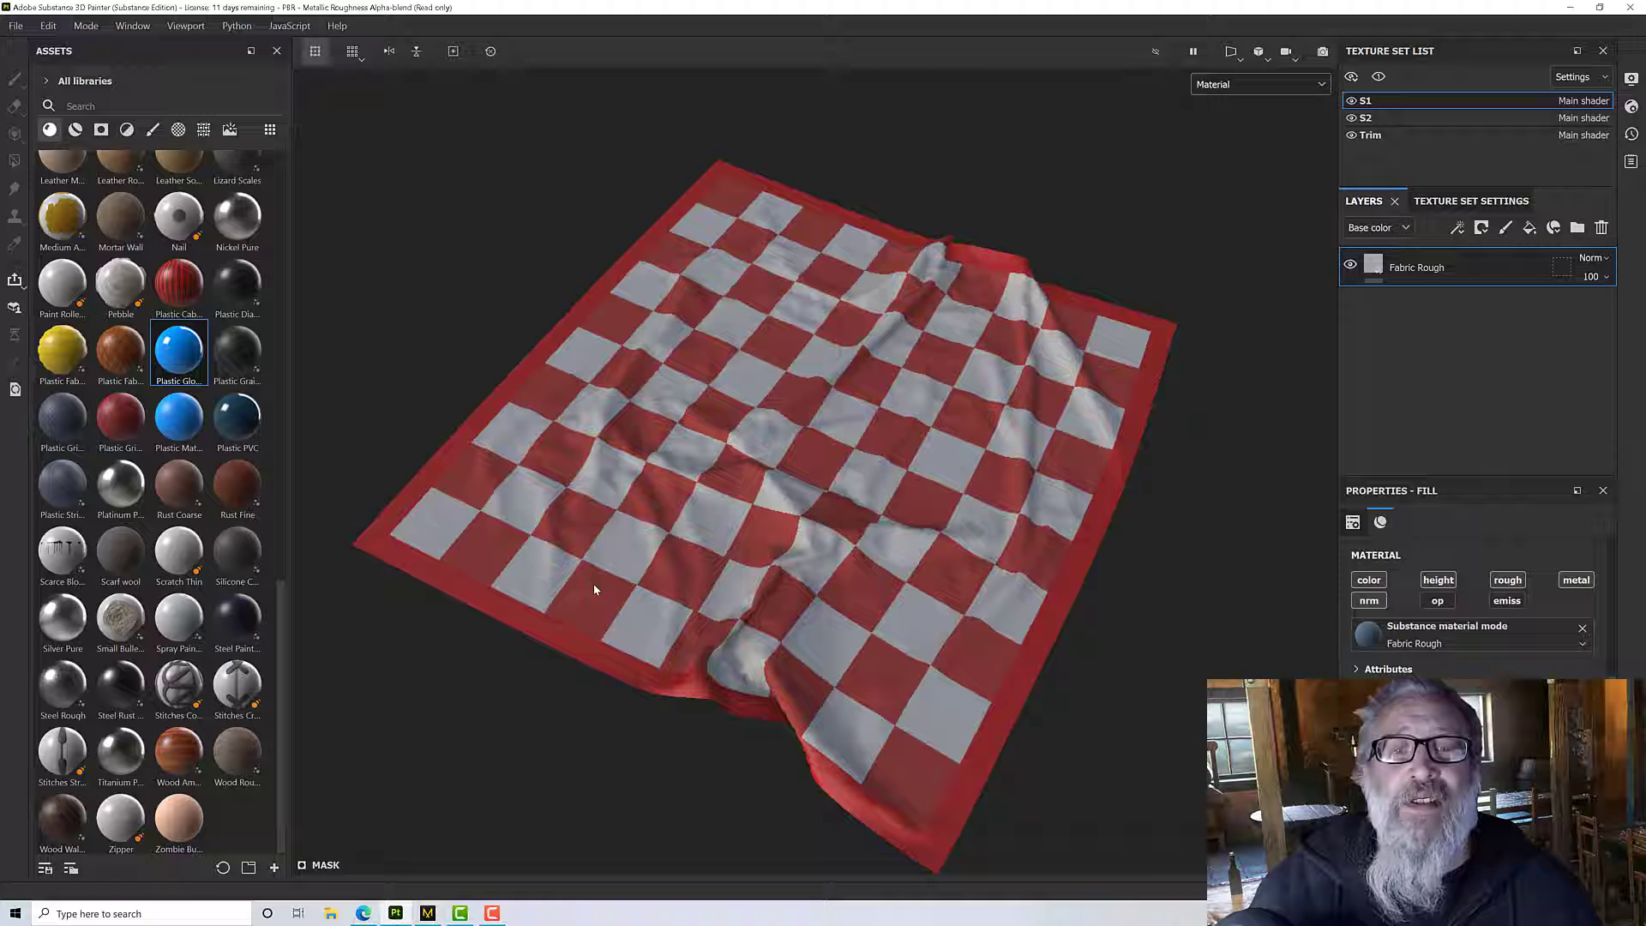
left_click_drag(594, 589, 633, 530, "alt")
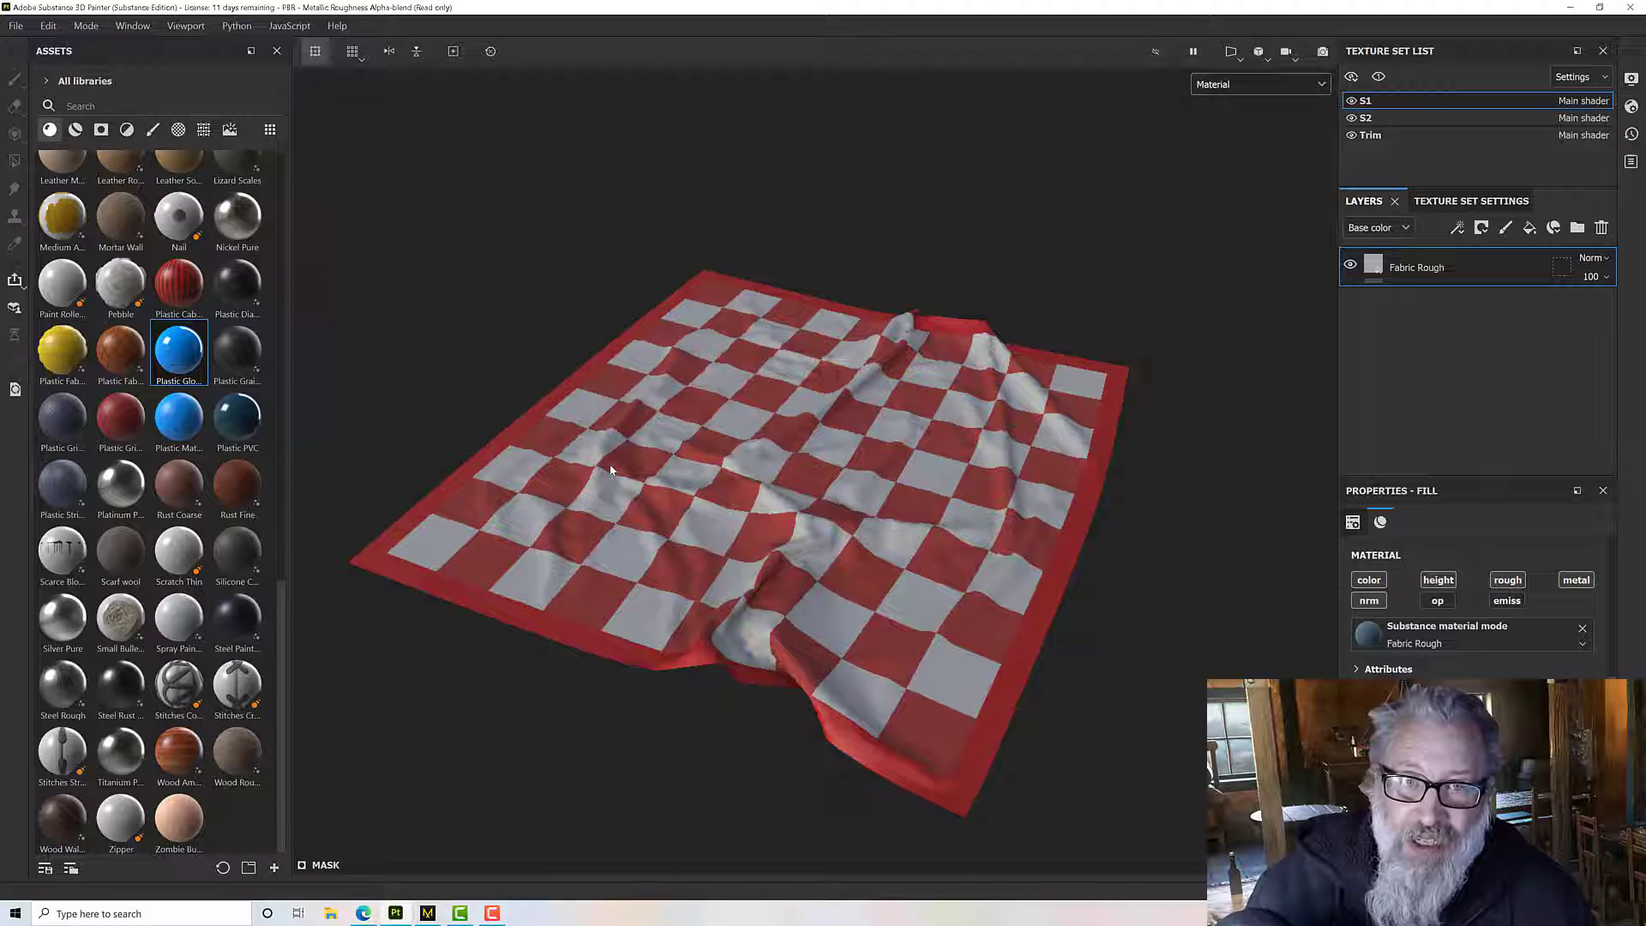
scroll(641, 479, "up", 8)
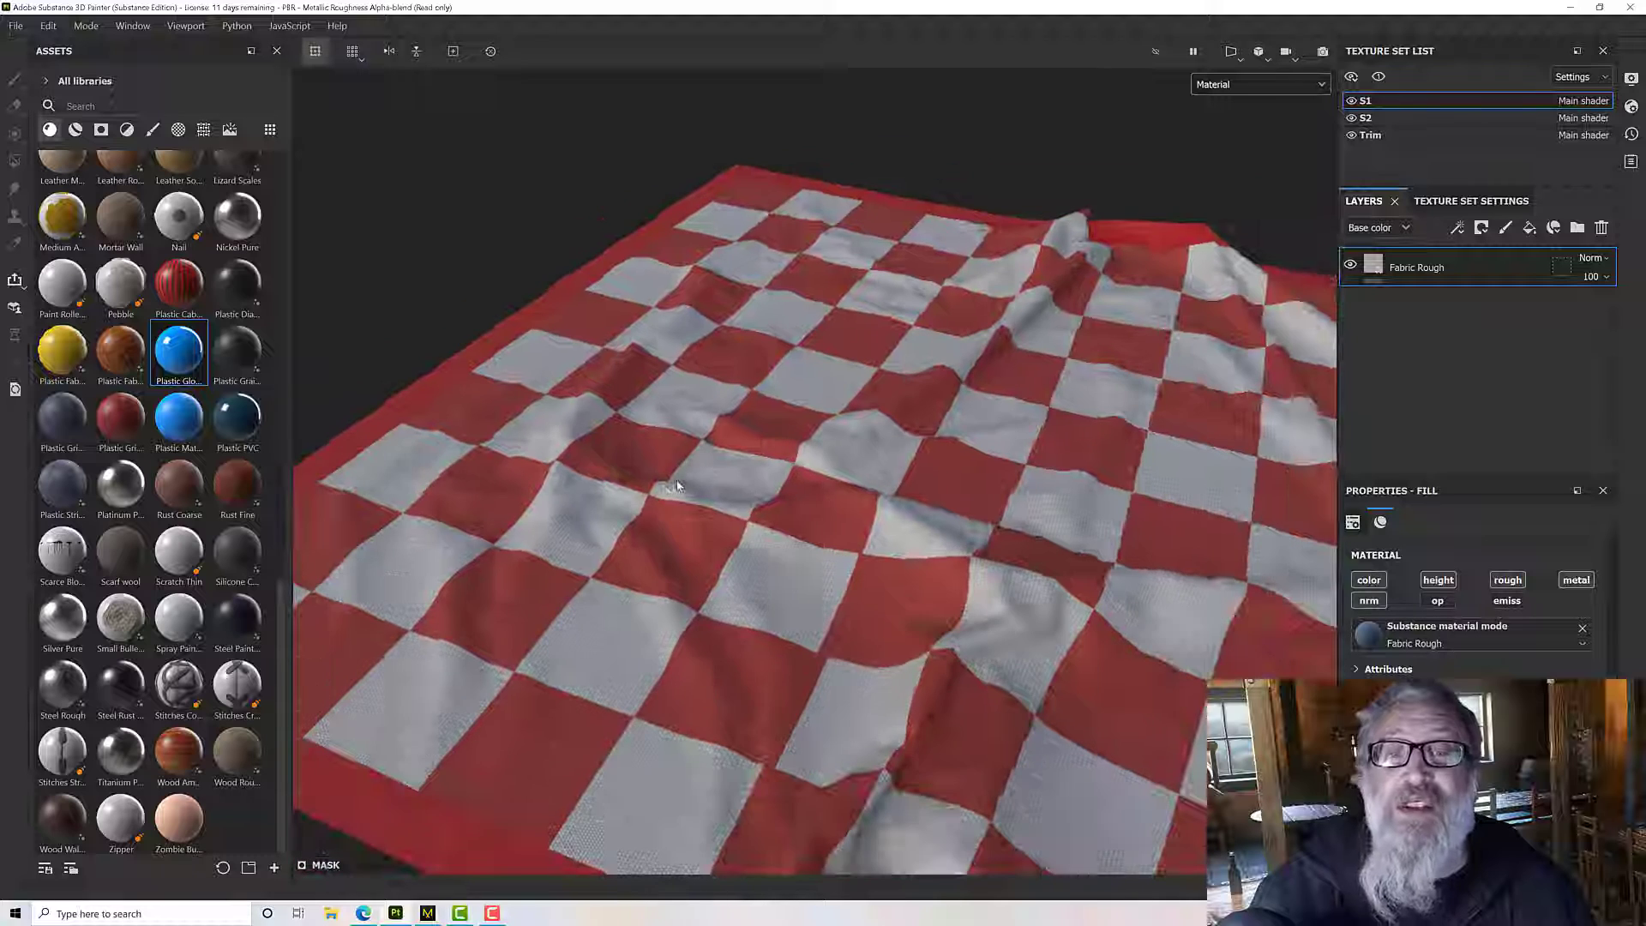
scroll(678, 485, "down", 2)
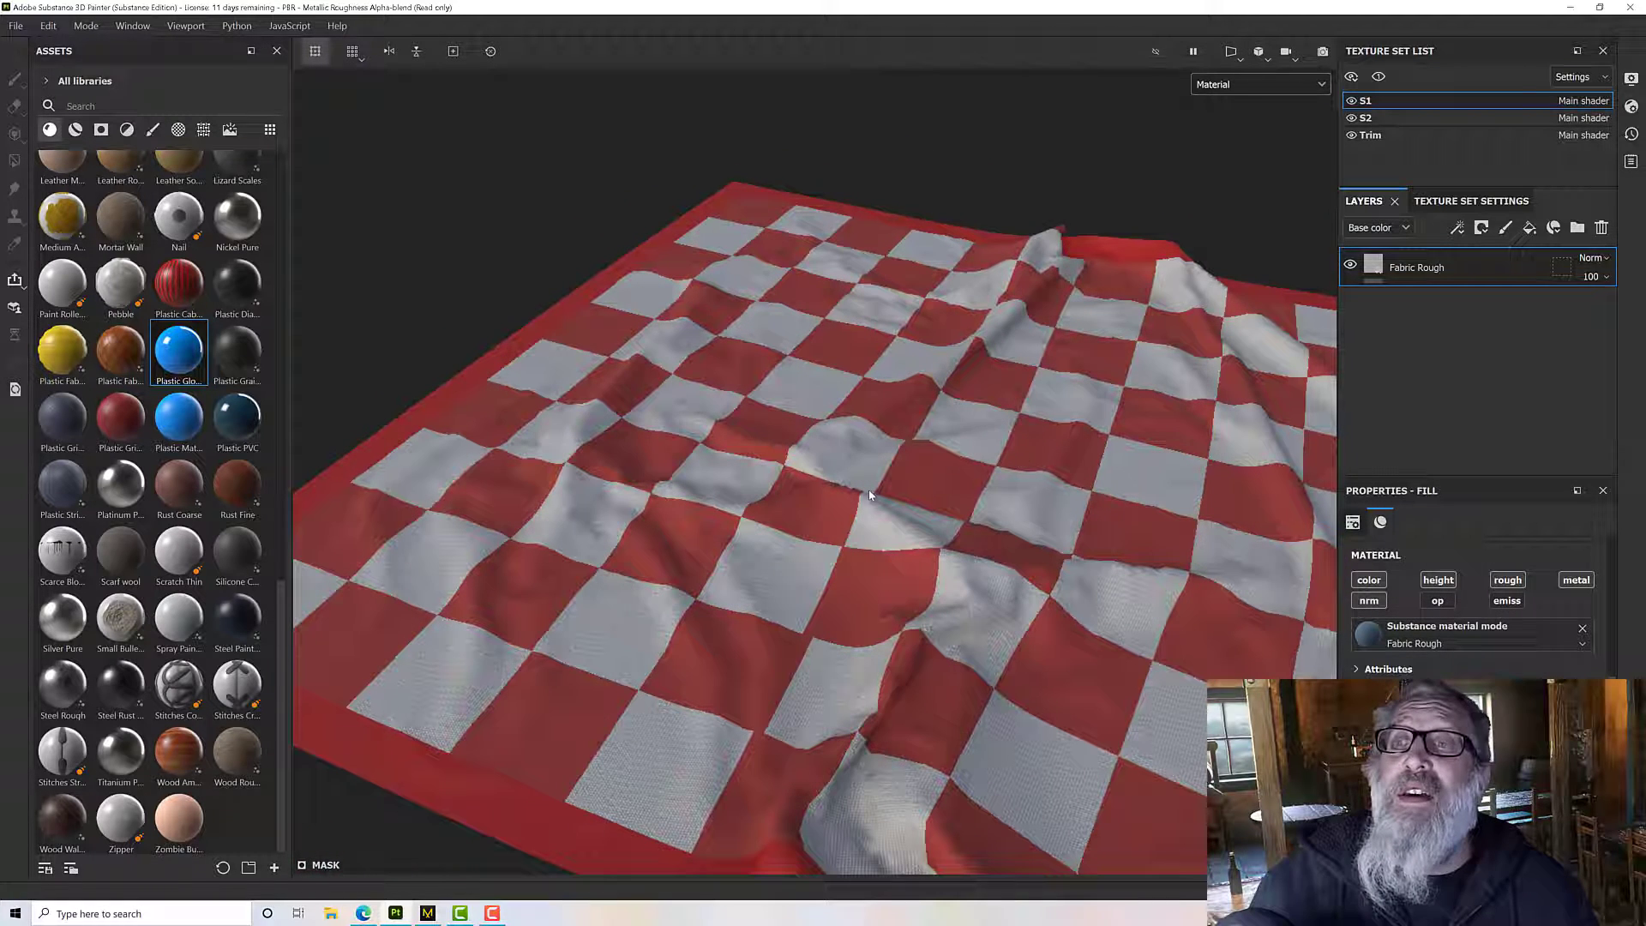
View the layers of texture set S2 and return to texture set S1.
left_click(1381, 117)
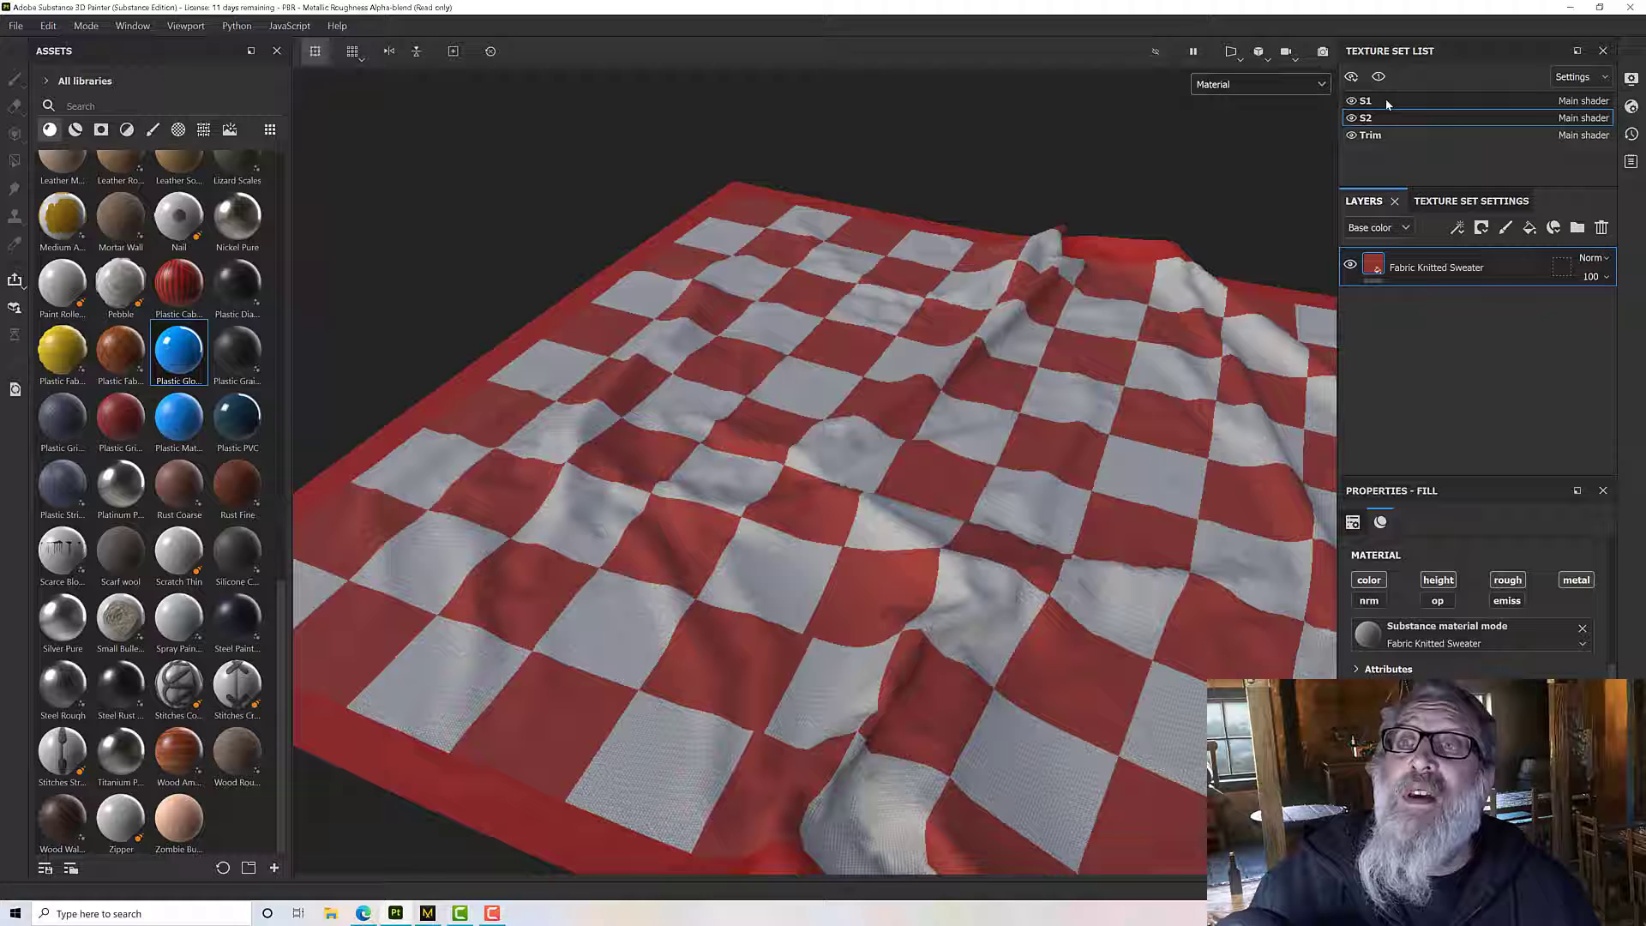
left_click(1385, 100)
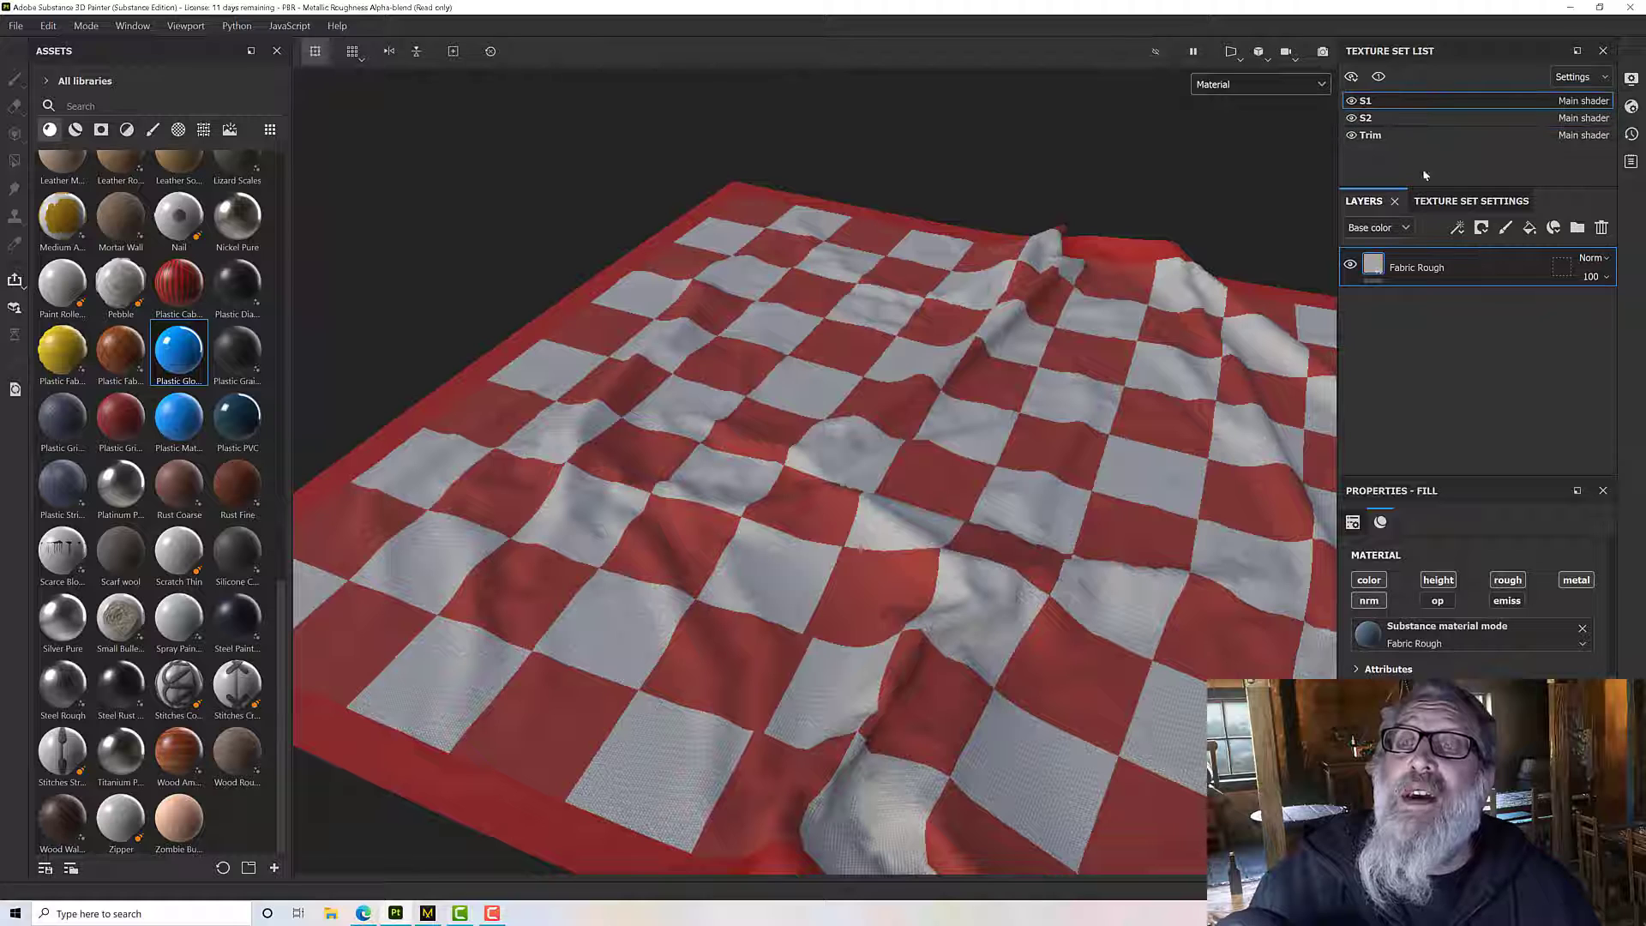
right_click(1398, 268)
key("Escape")
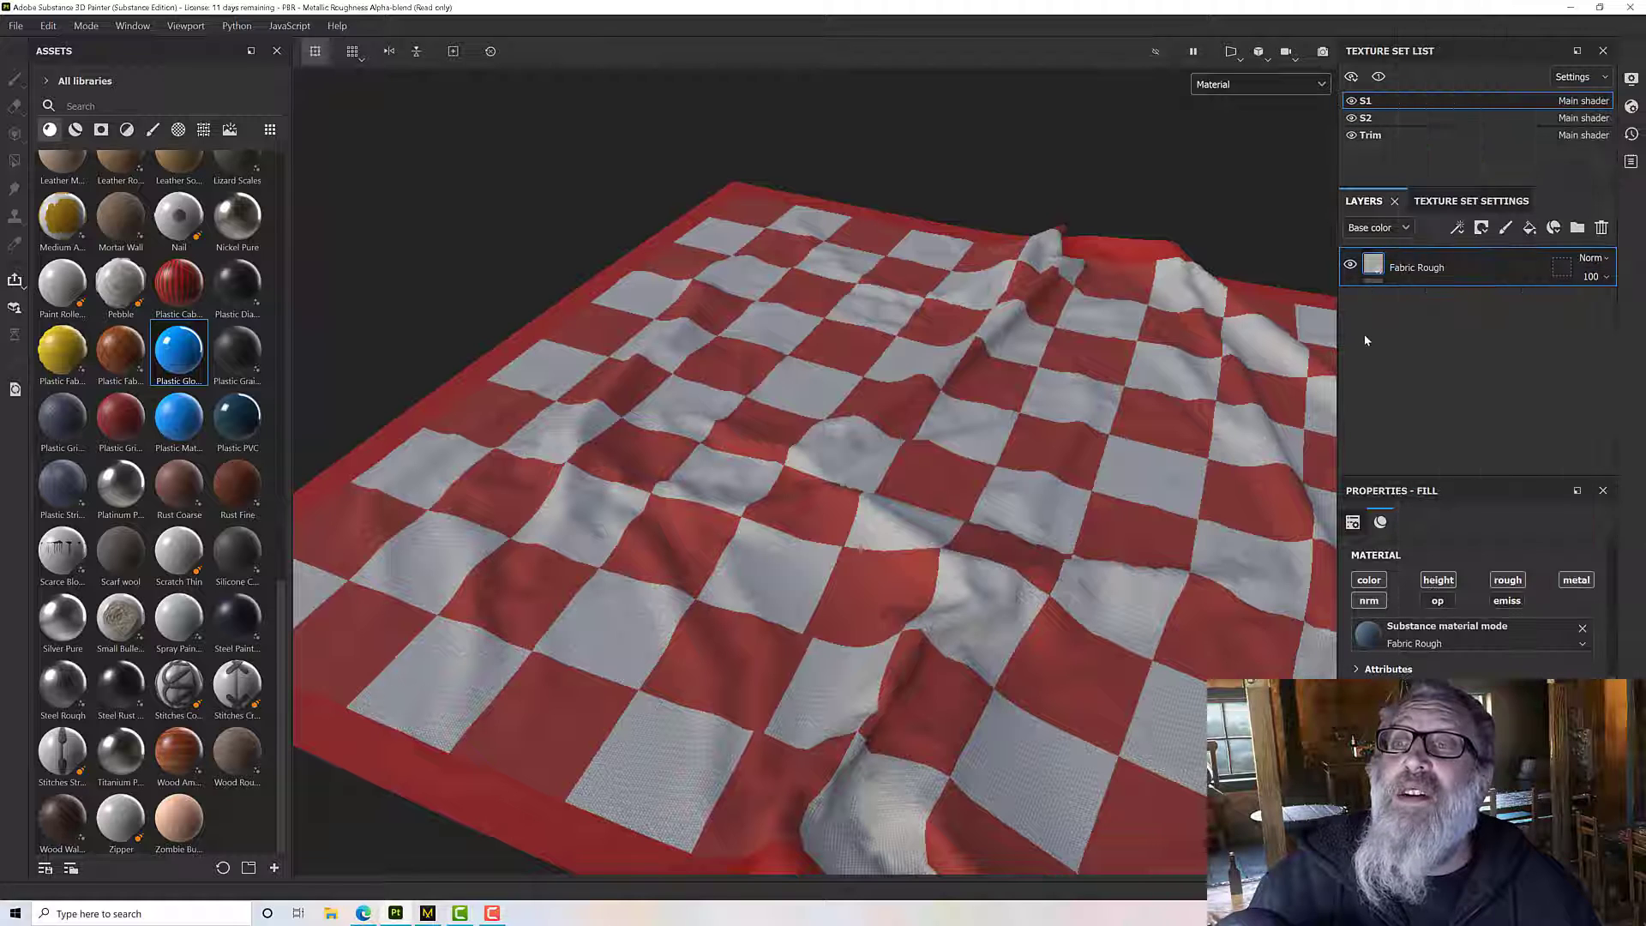
Add a fill layer above Fabric Rough in texture set S1 with only the height channel enabled.
left_click(1529, 229)
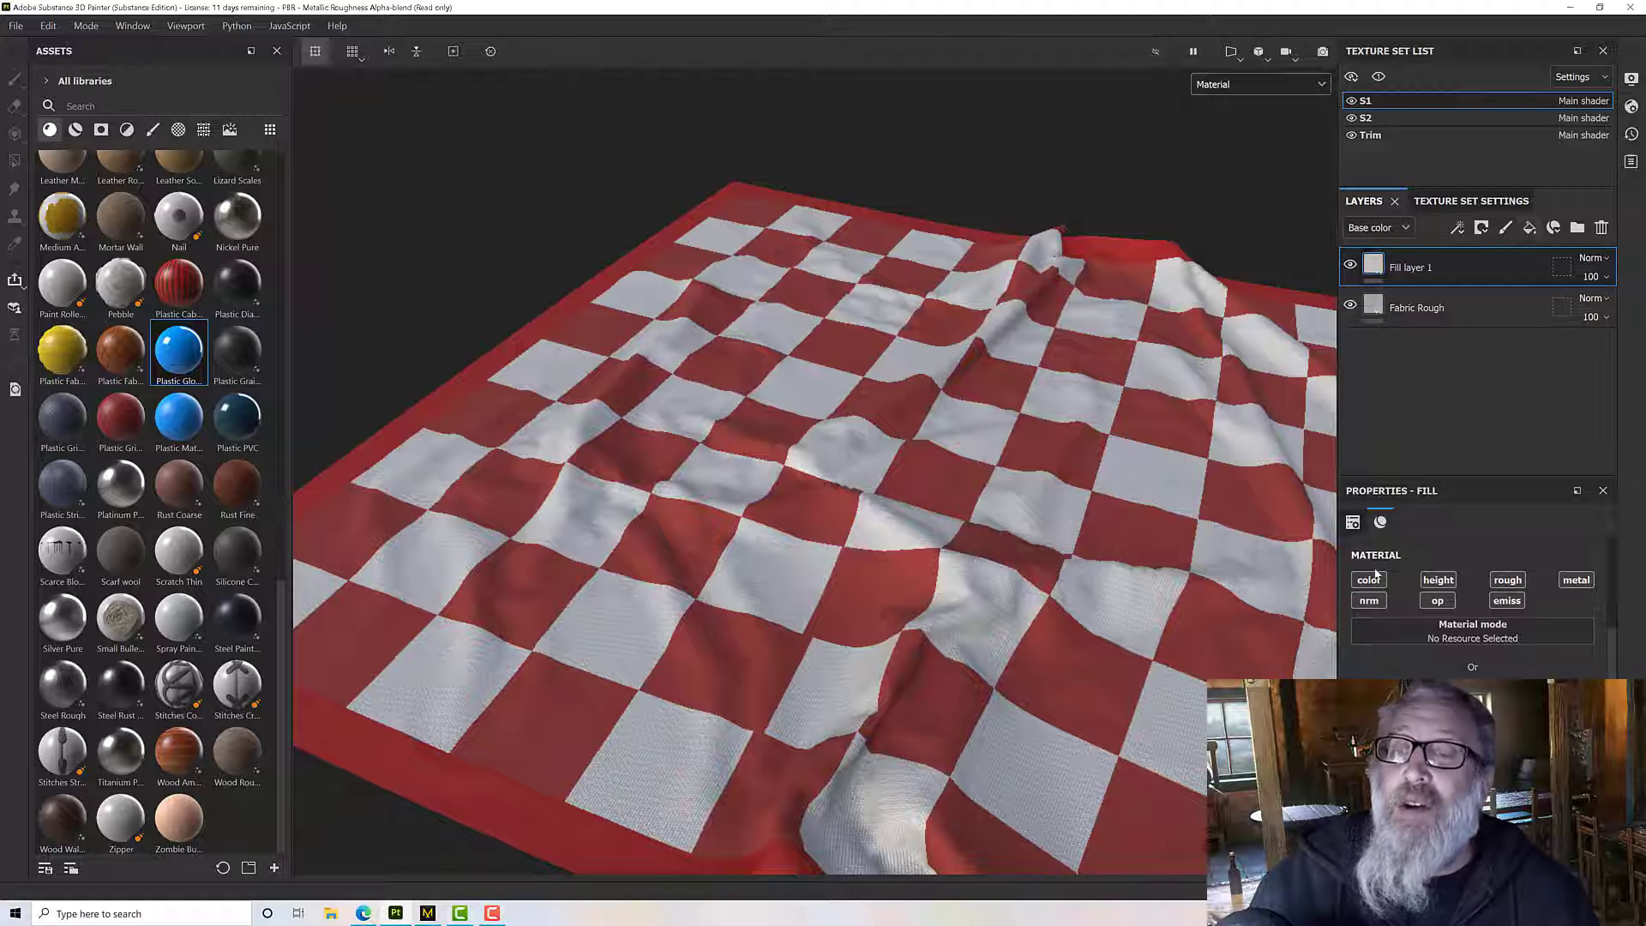
left_click(1369, 579)
left_click(1368, 600)
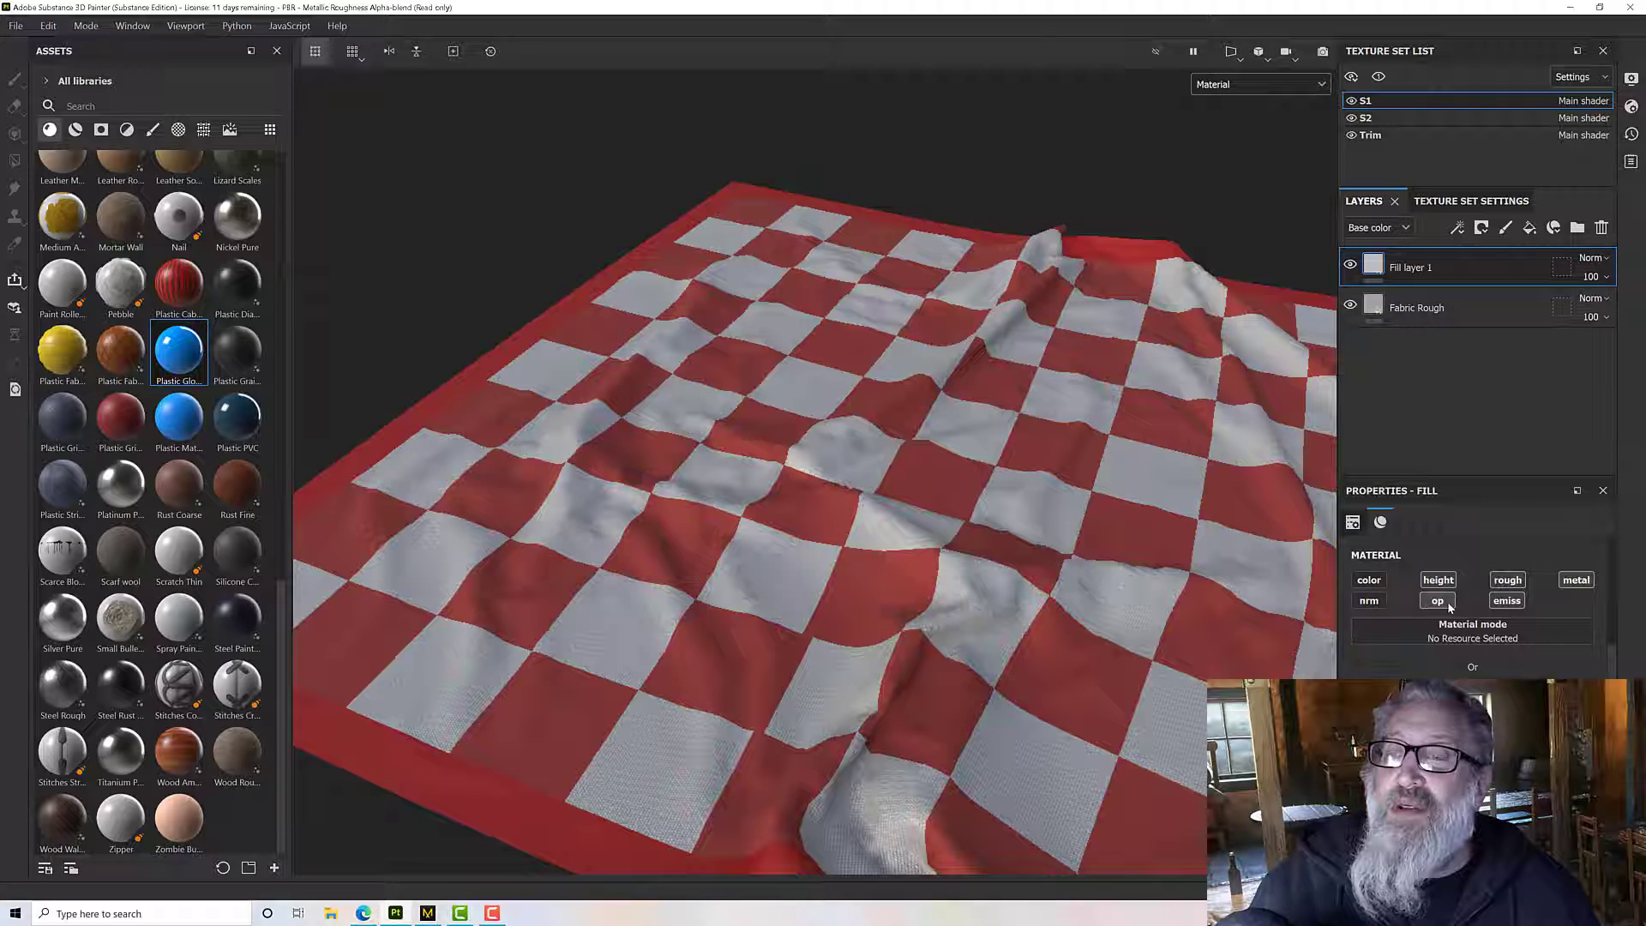
left_click(1437, 600)
left_click(1506, 600)
left_click(1507, 580)
left_click(1576, 580)
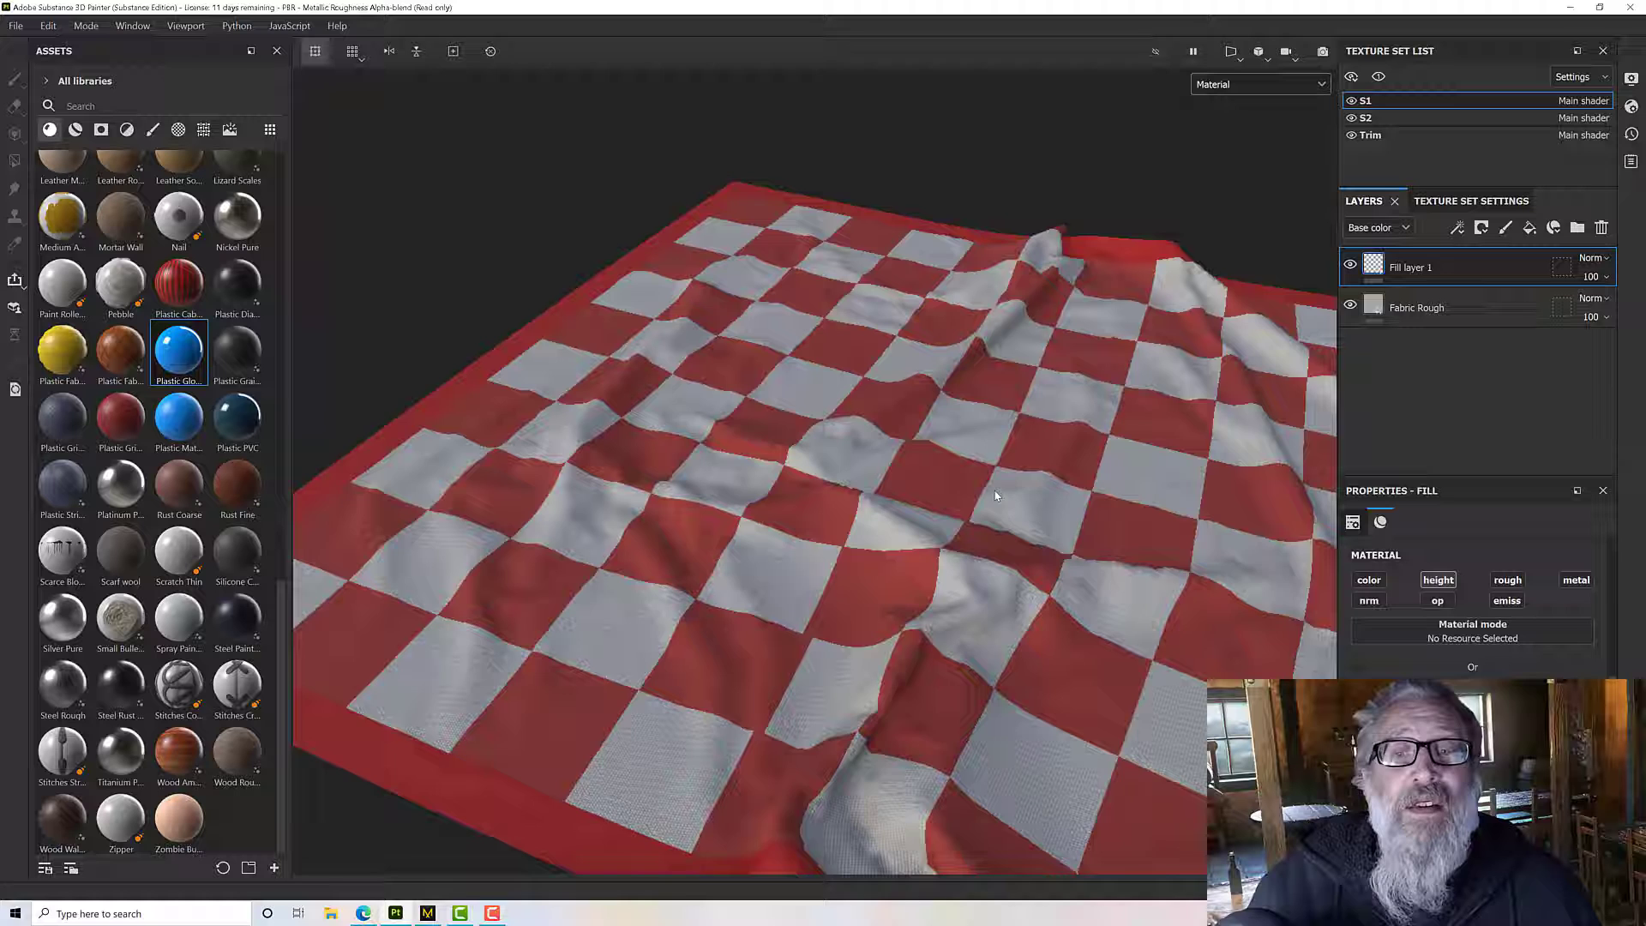
Add a black mask to the fill layer and apply a UV Border Distance generator to that mask.
scroll(949, 514, "up", 2)
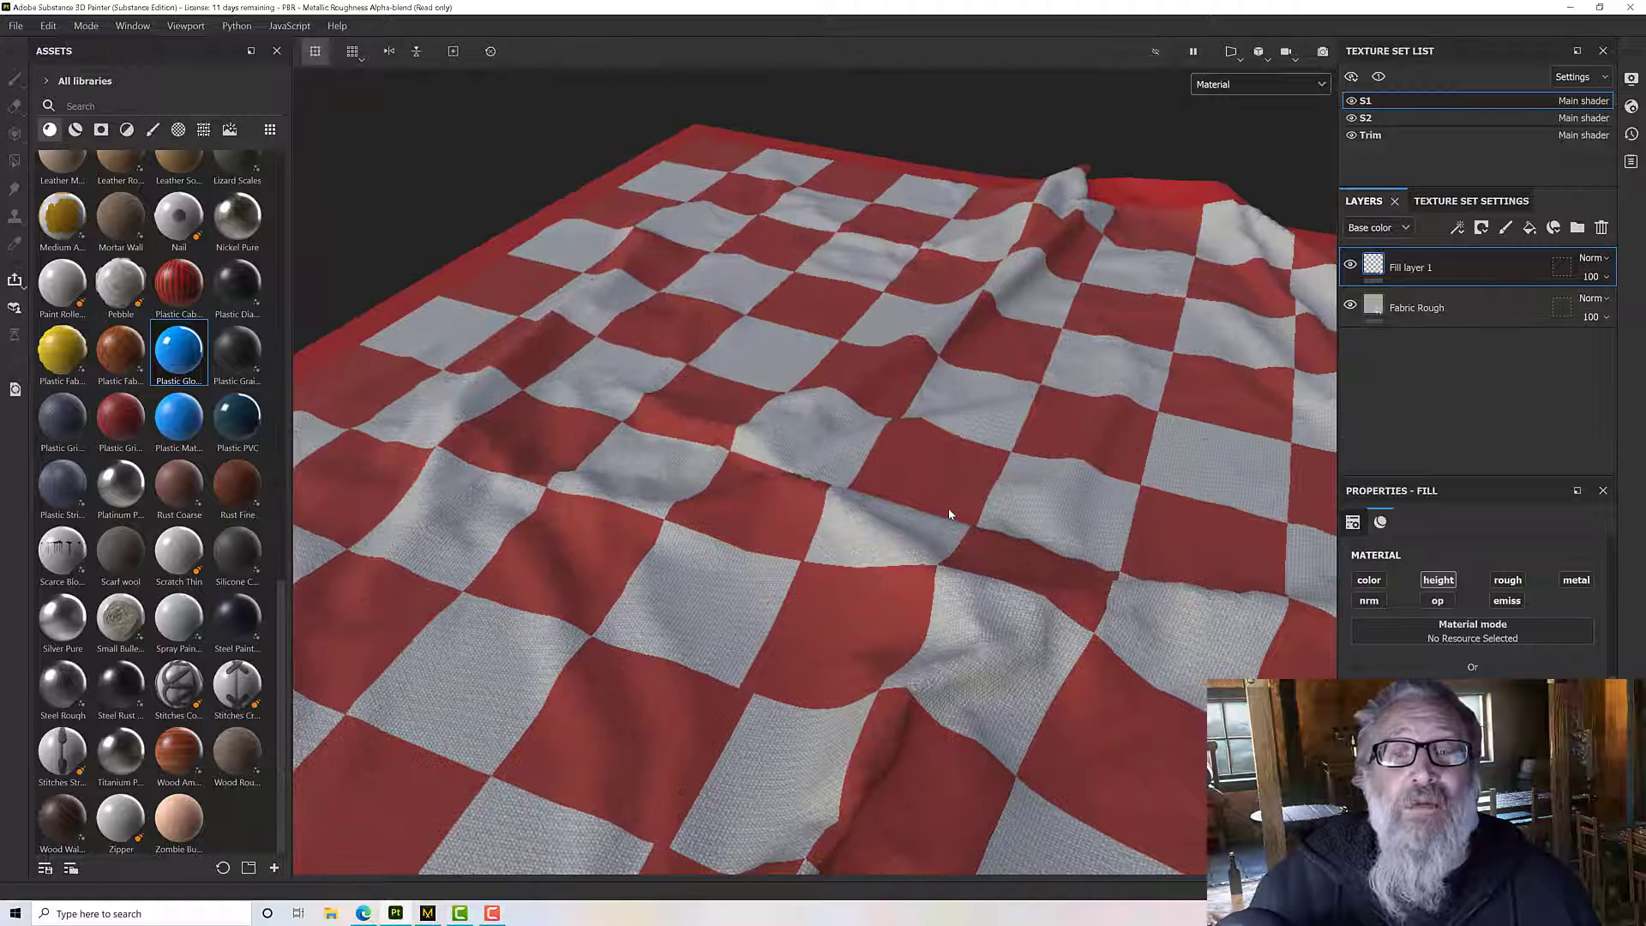
right_click(1412, 268)
left_click(1469, 32)
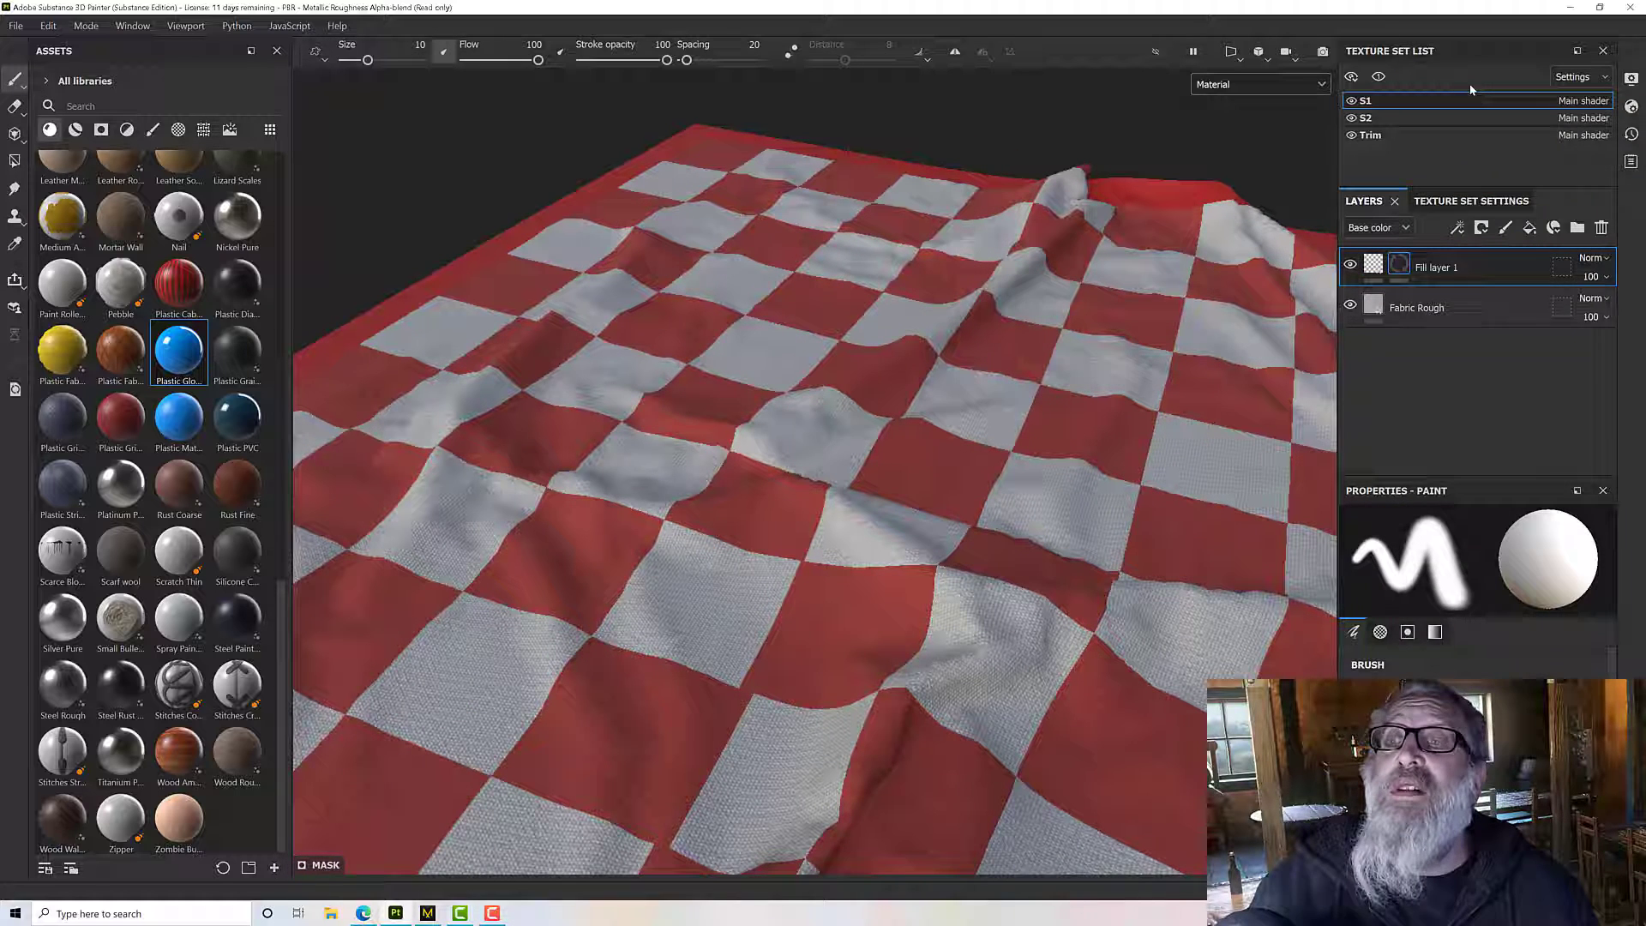
right_click(1390, 268)
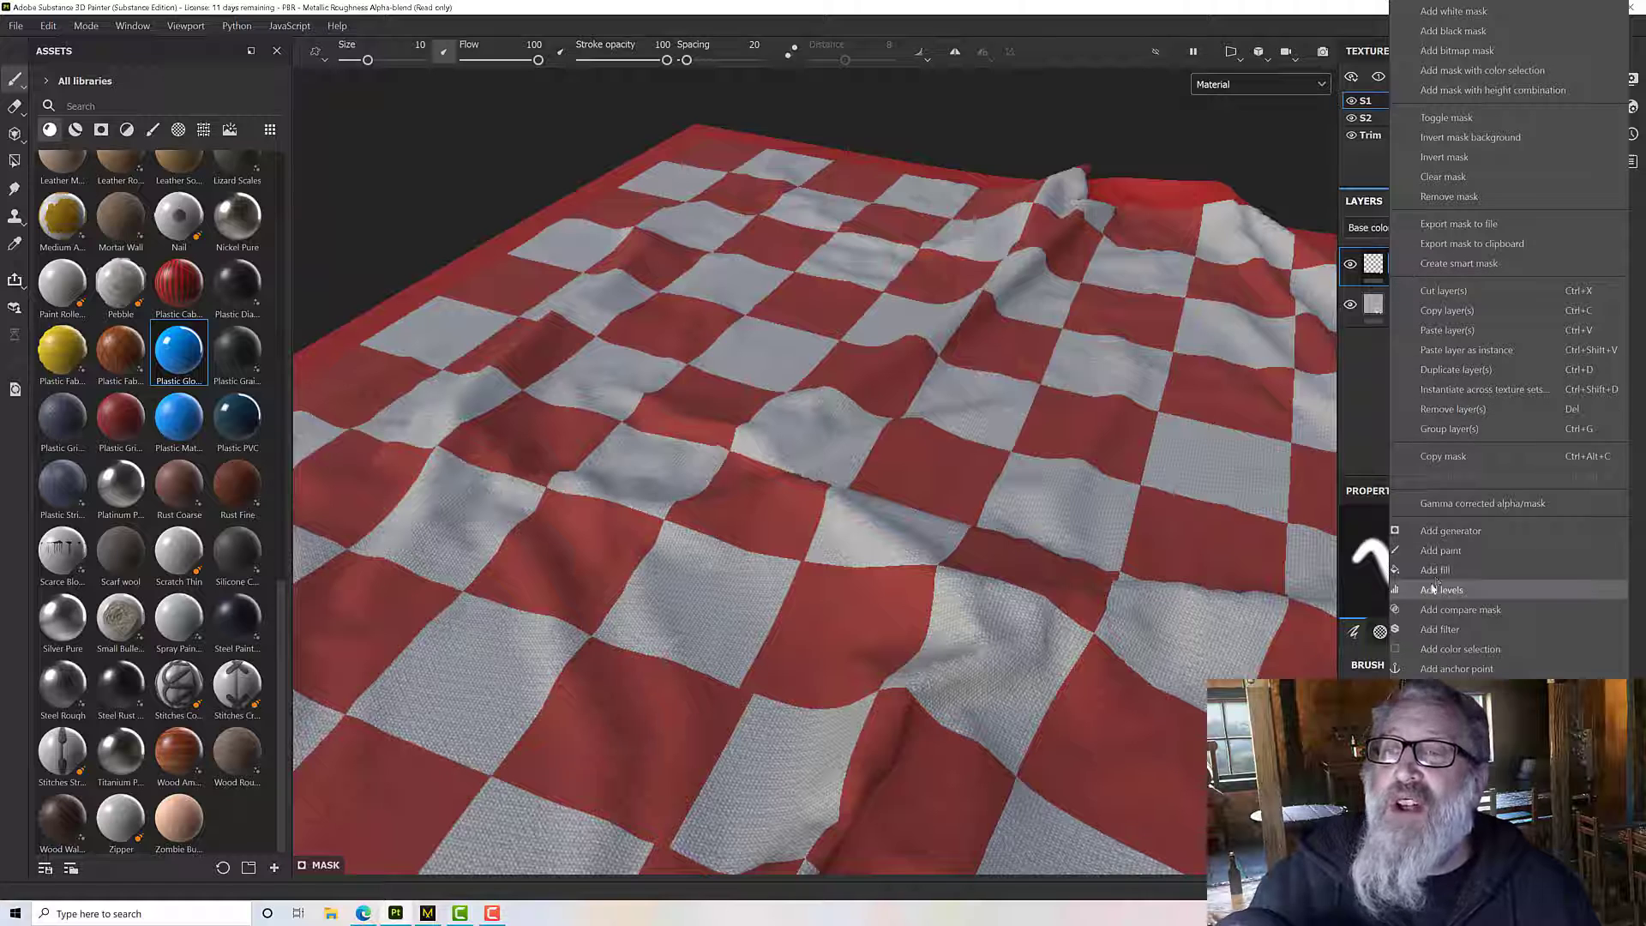
left_click(1447, 538)
left_click(1427, 561)
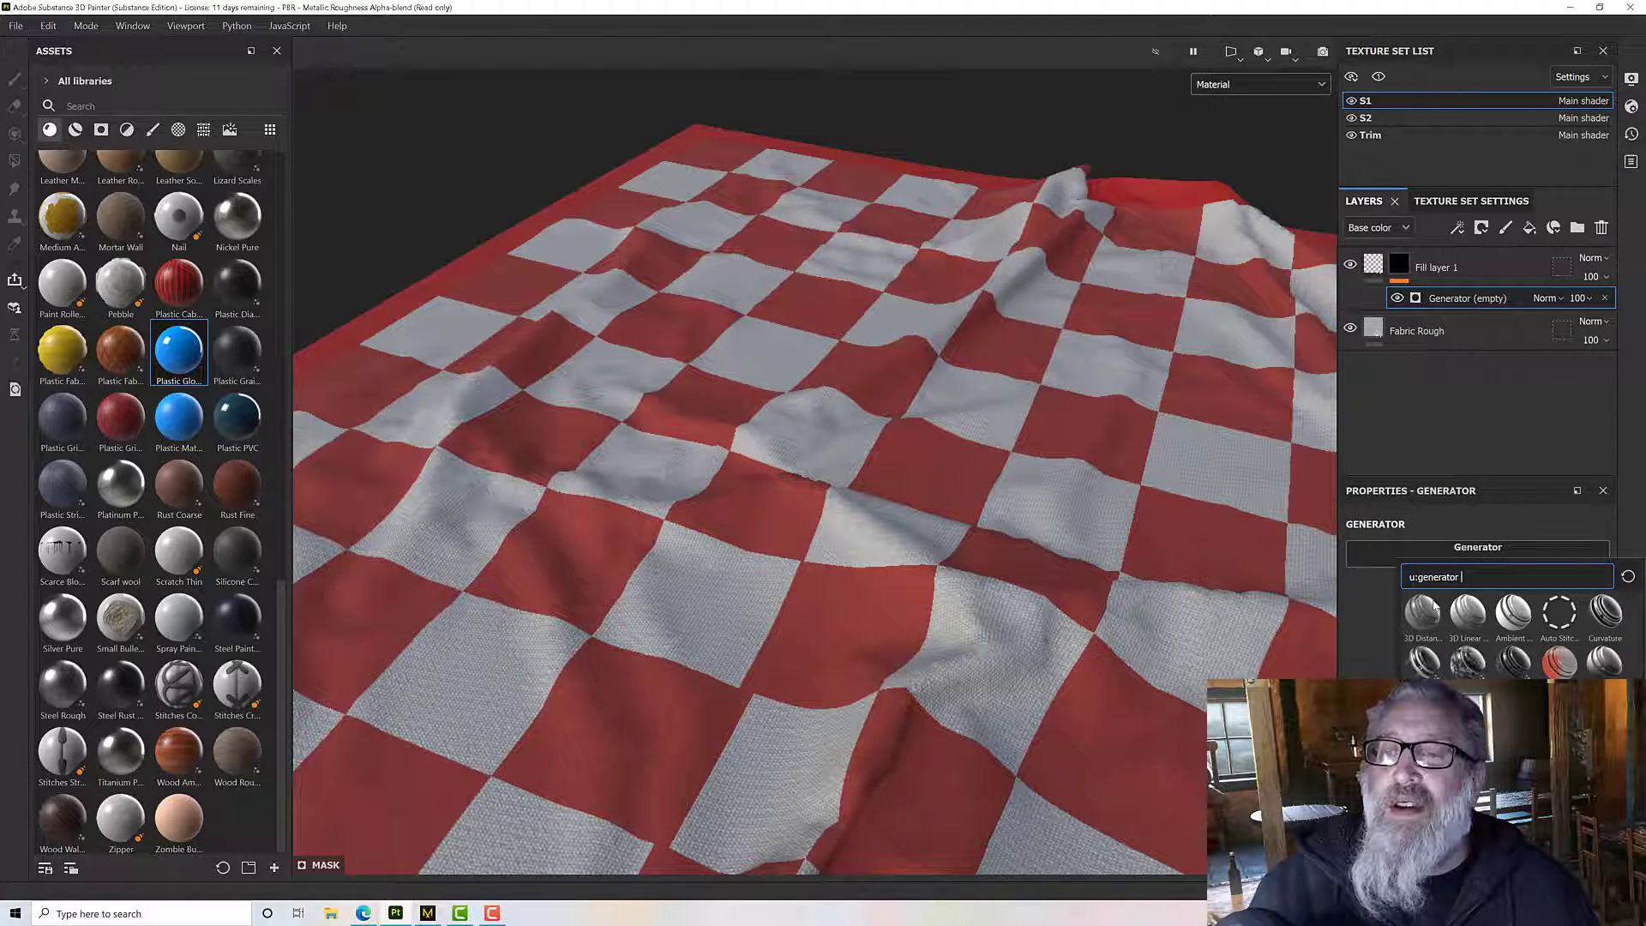
left_click(1423, 712)
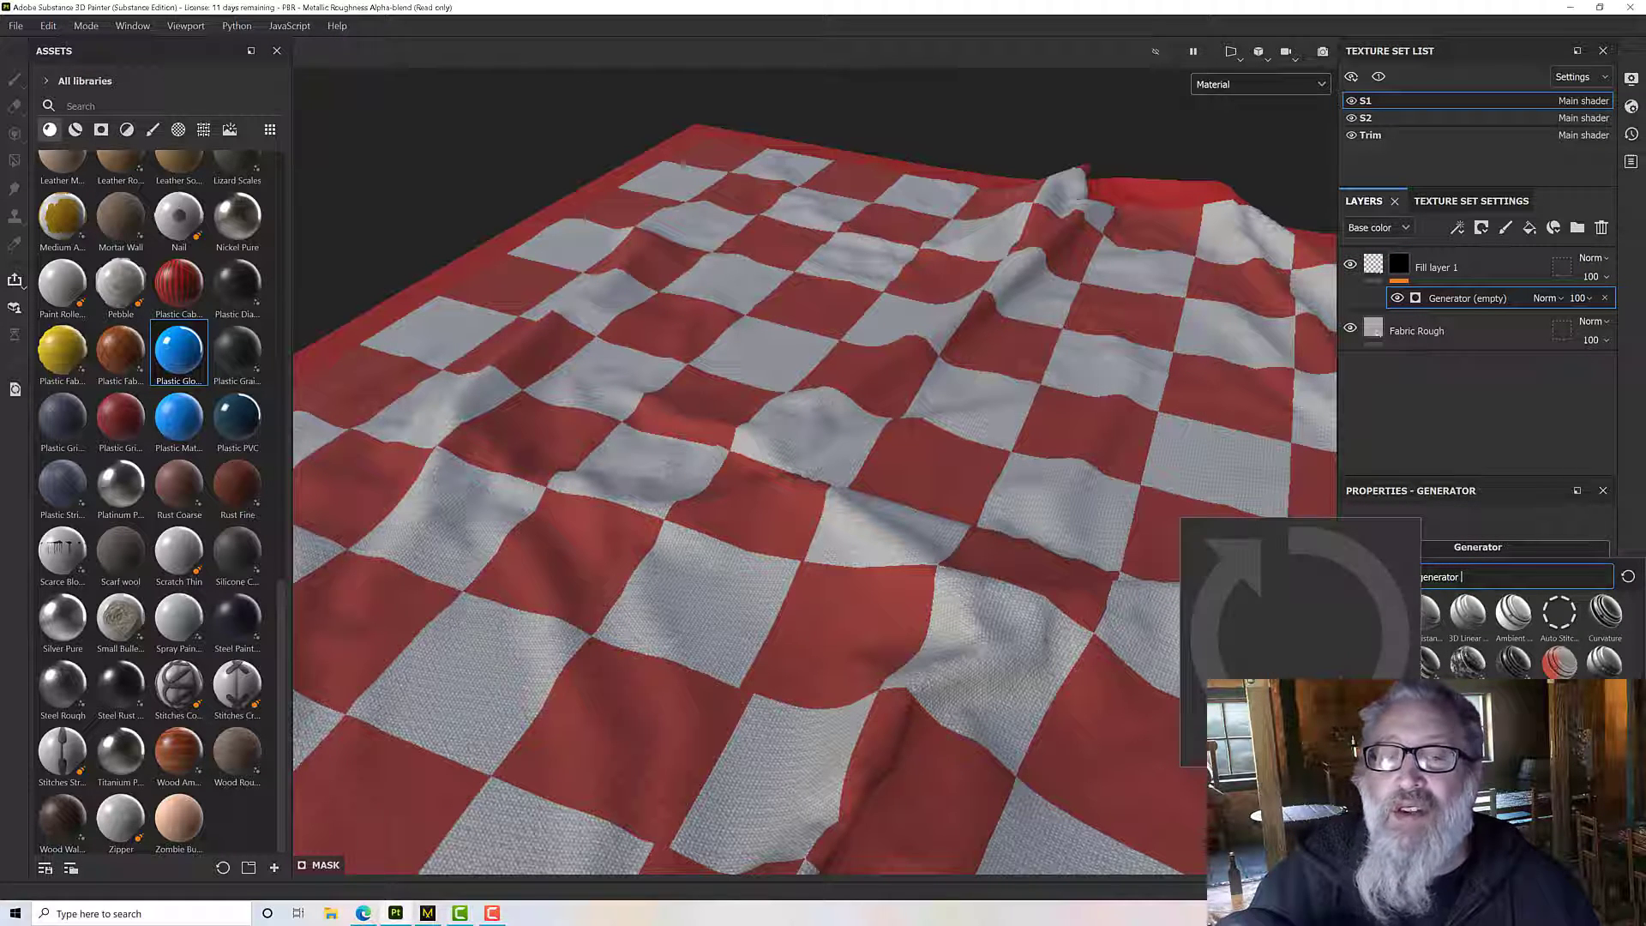
Display the Mask channel in the viewport to examine the border gradients on the white squares.
left_click_drag(1064, 611, 1026, 591, "alt")
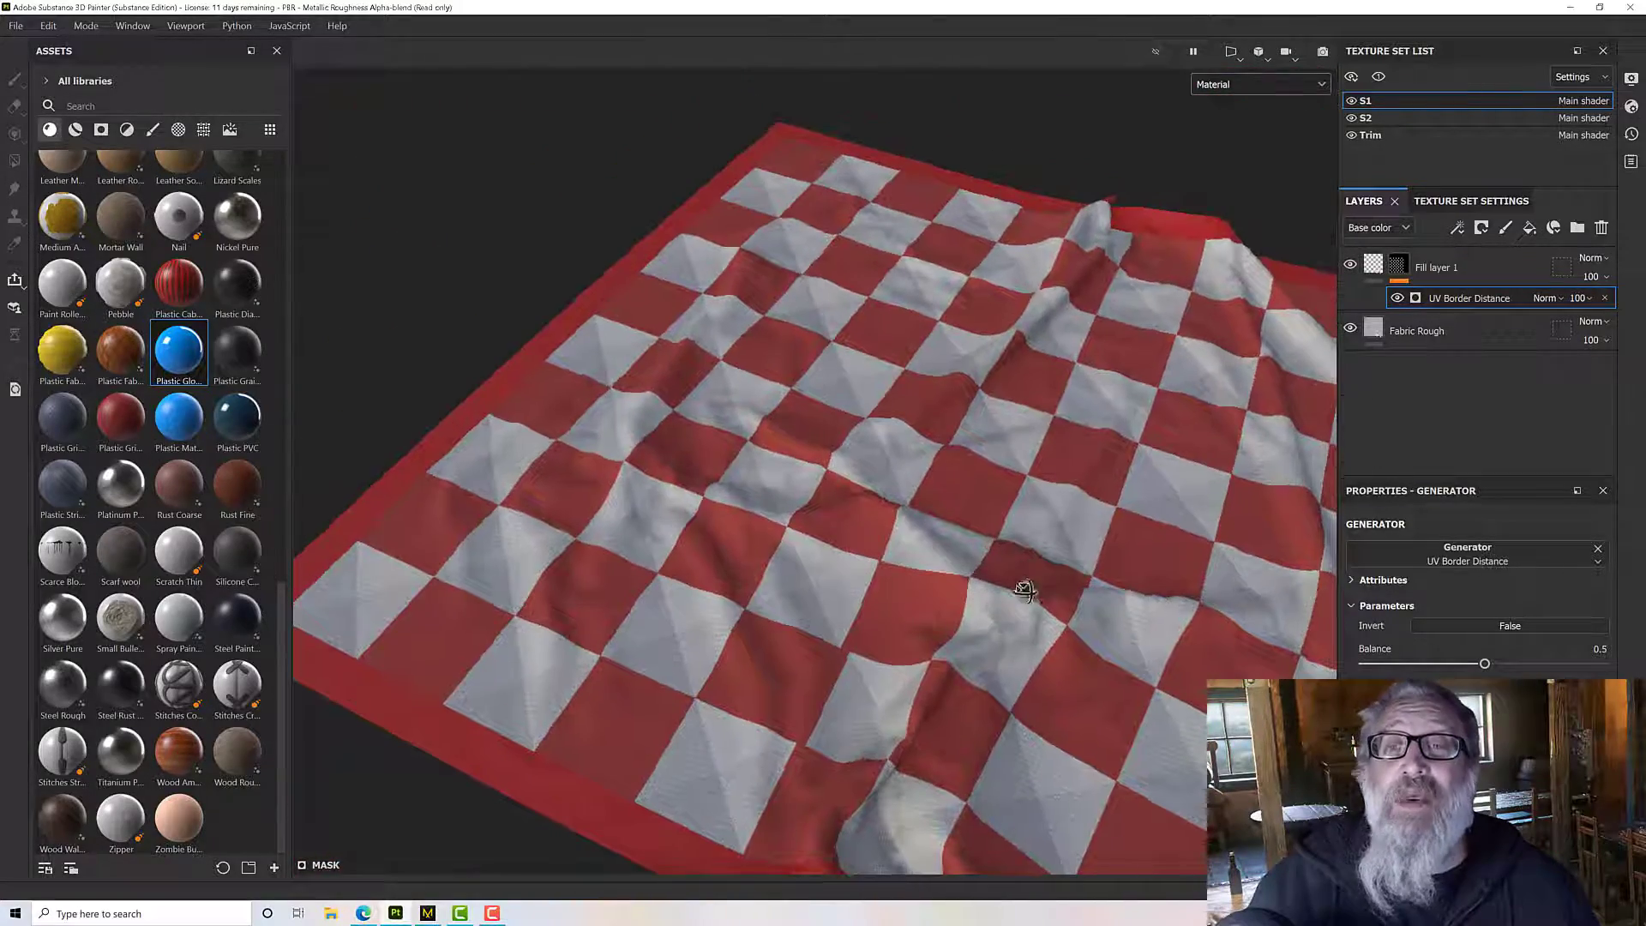
left_click(1223, 88)
scroll(1221, 161, "down", 5)
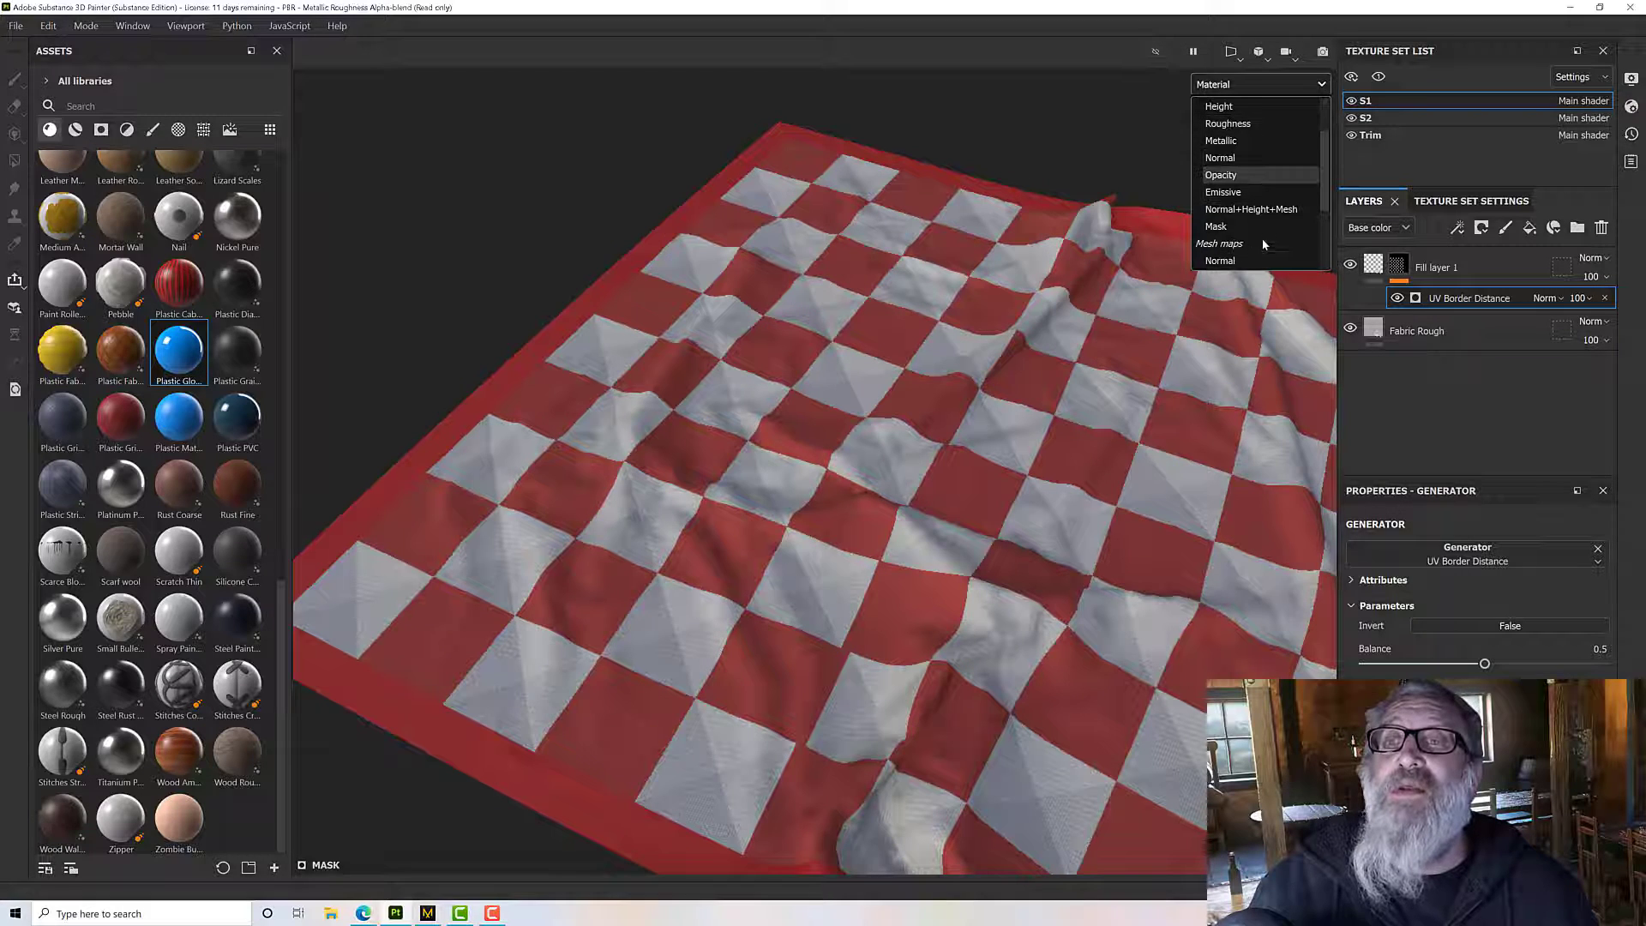
left_click(1236, 232)
left_click_drag(1051, 442, 932, 339, "alt")
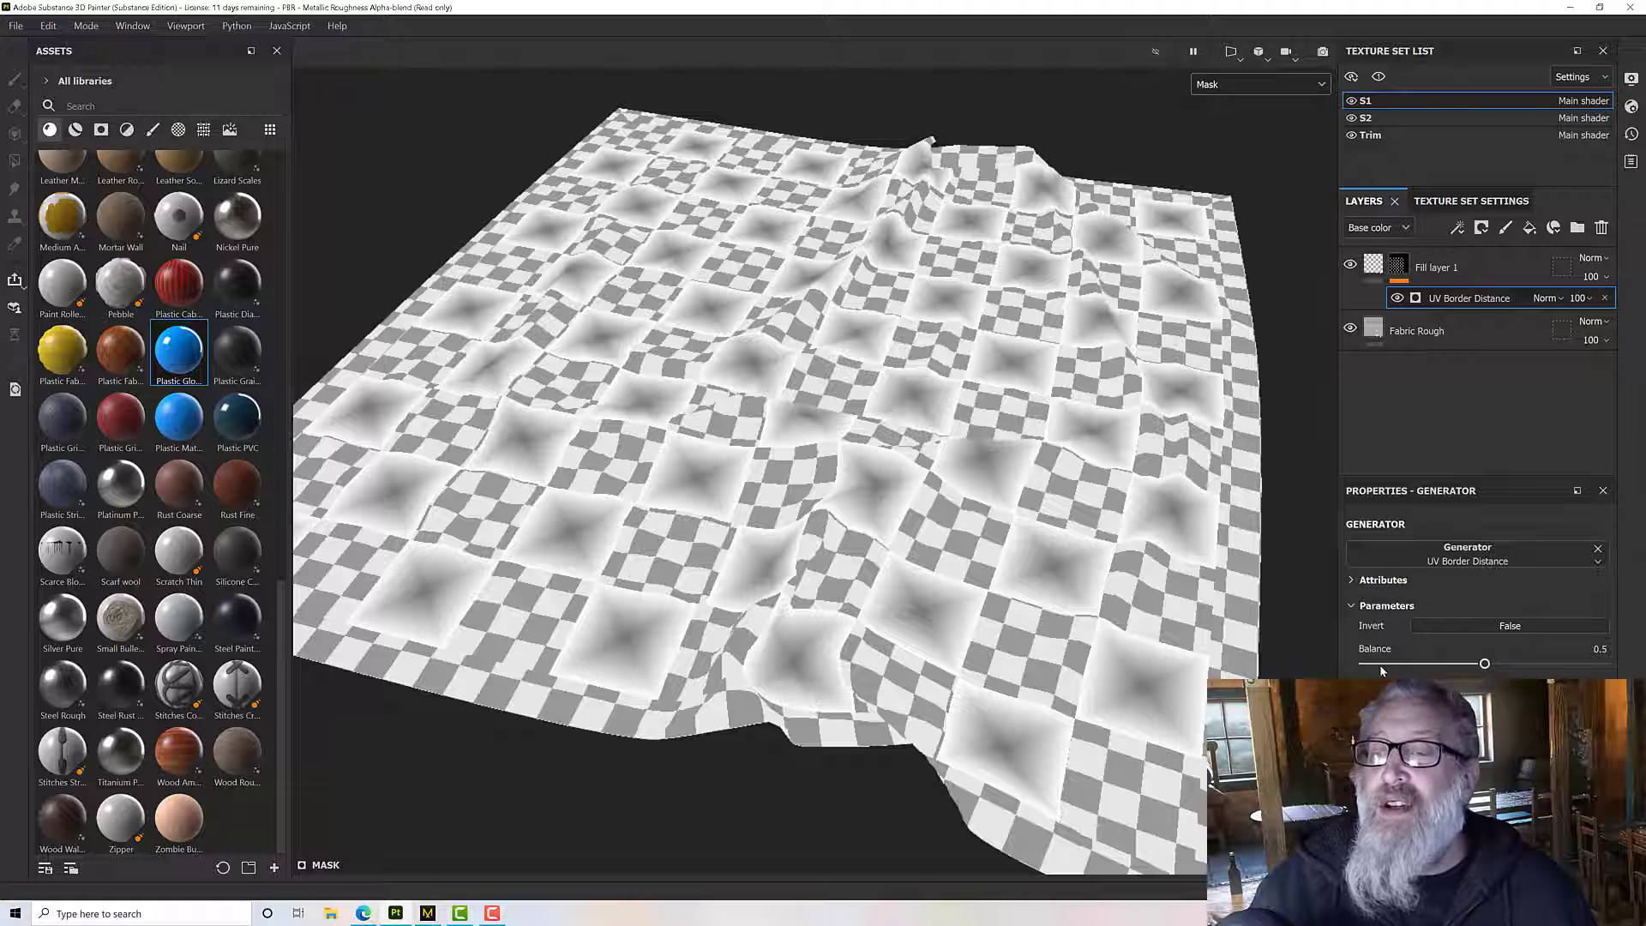
Set the UV Border Distance generator's Balance to 0.03 while checking the border width on one square.
left_click_drag(1485, 664, 1380, 664)
scroll(985, 679, "up", 10)
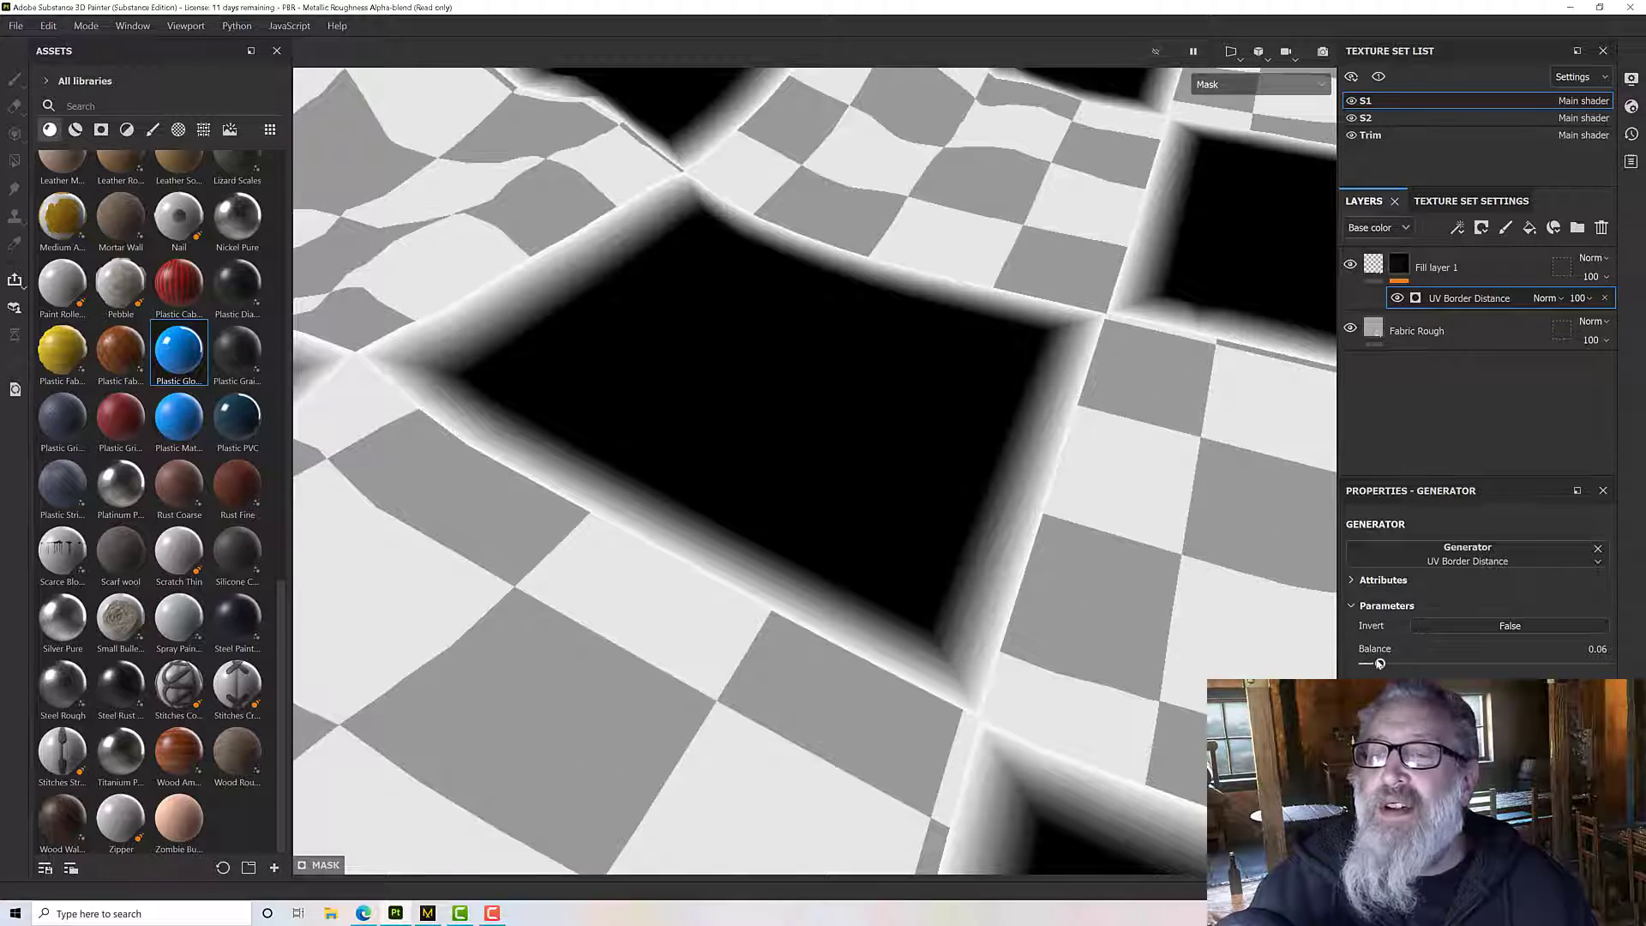
left_click_drag(1379, 664, 1373, 664)
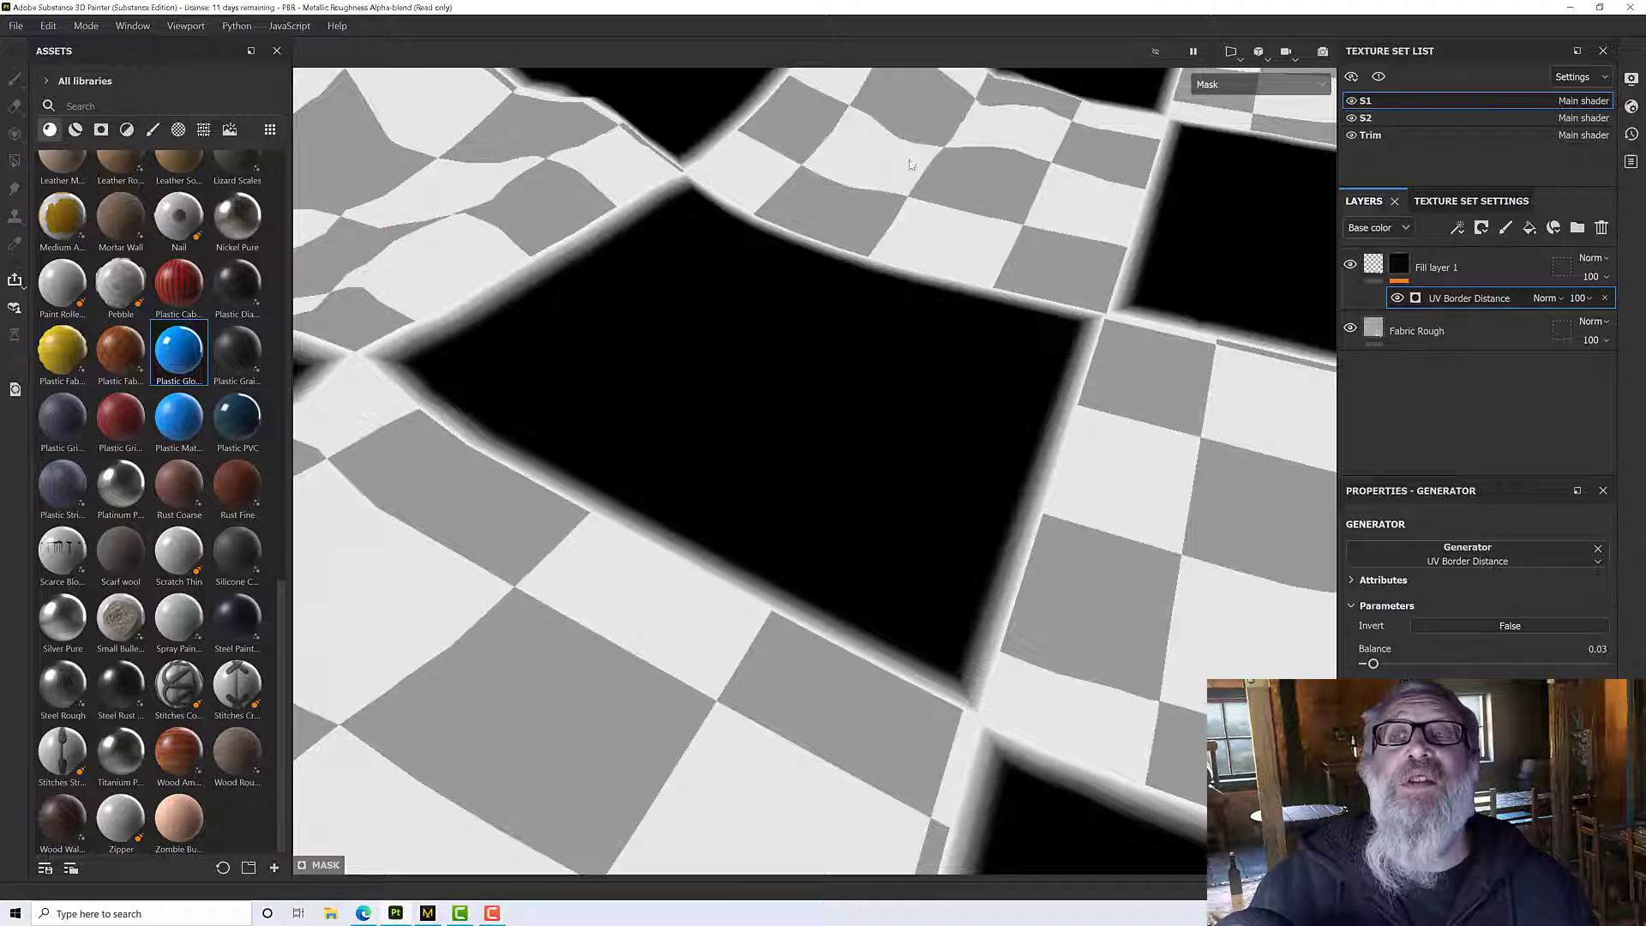
Restore the Material display in the viewport and set the UV Border Distance generator's Invert option to True.
left_click(1218, 85)
scroll(1235, 139, "up", 2)
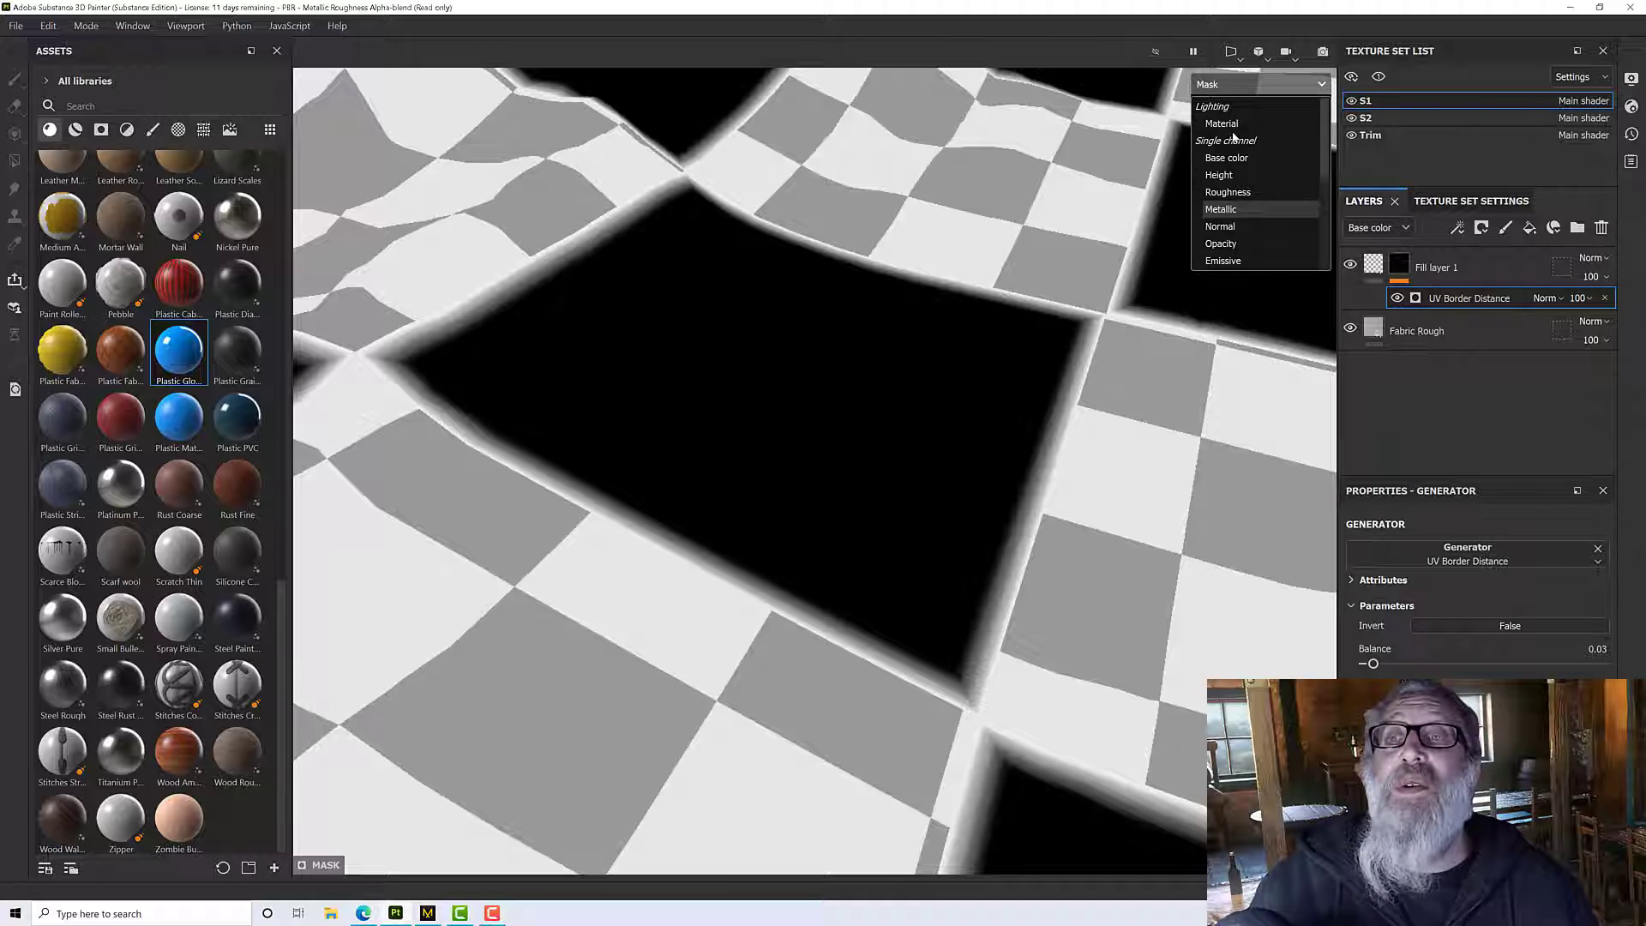
left_click(1213, 108)
left_click_drag(1048, 430, 1106, 515, "alt")
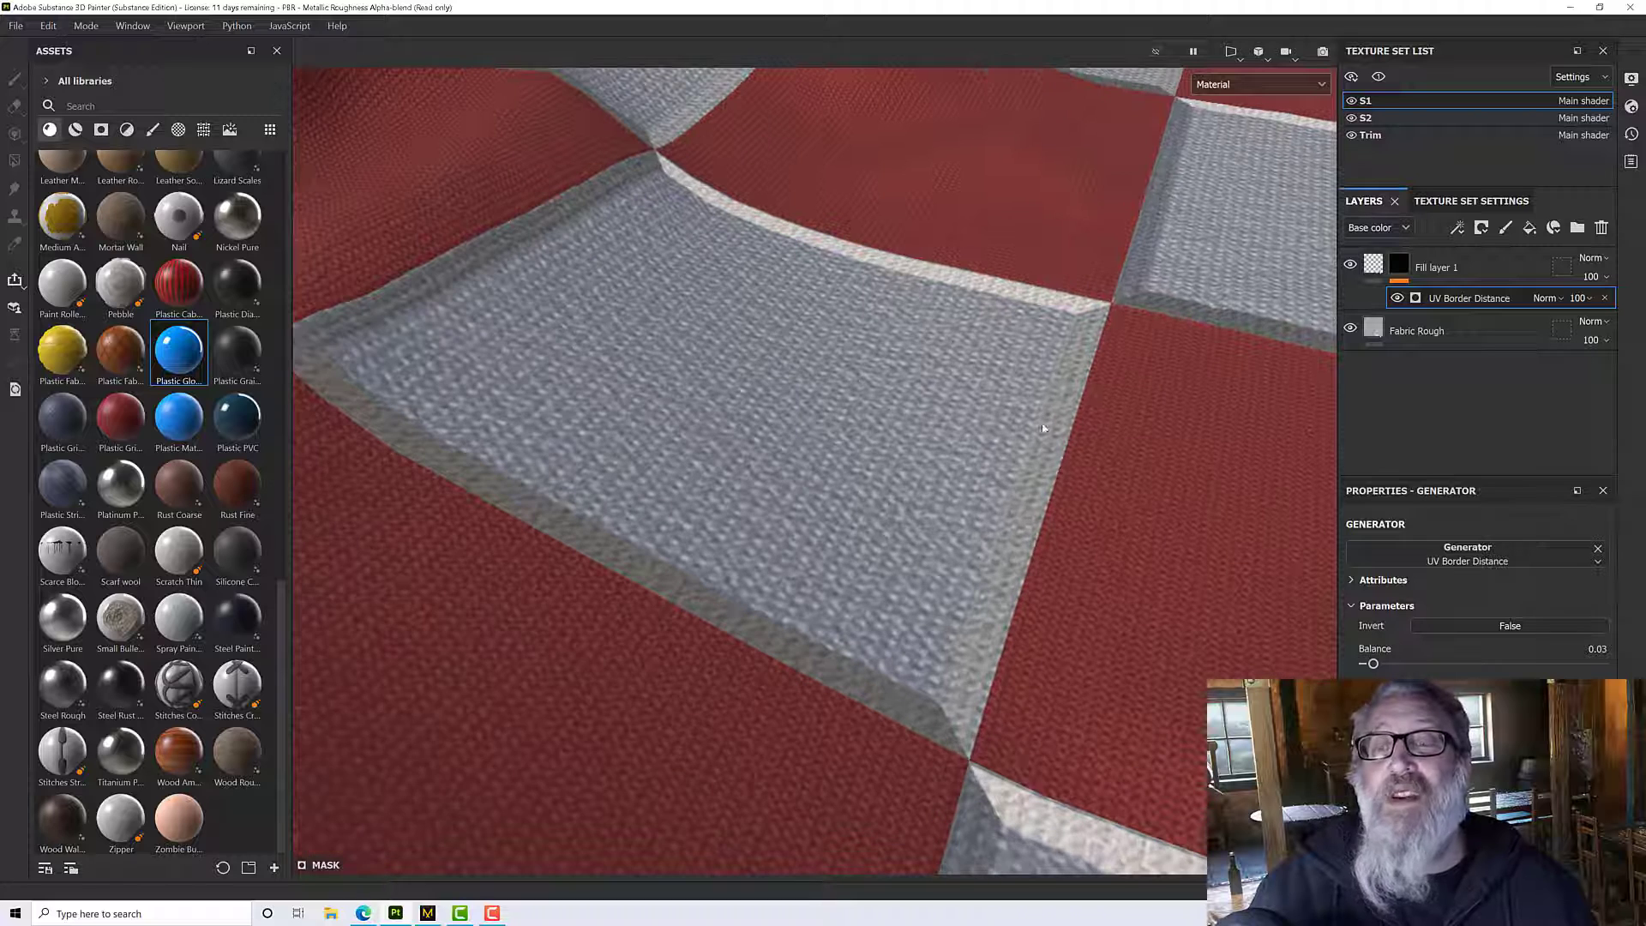
left_click(1495, 627)
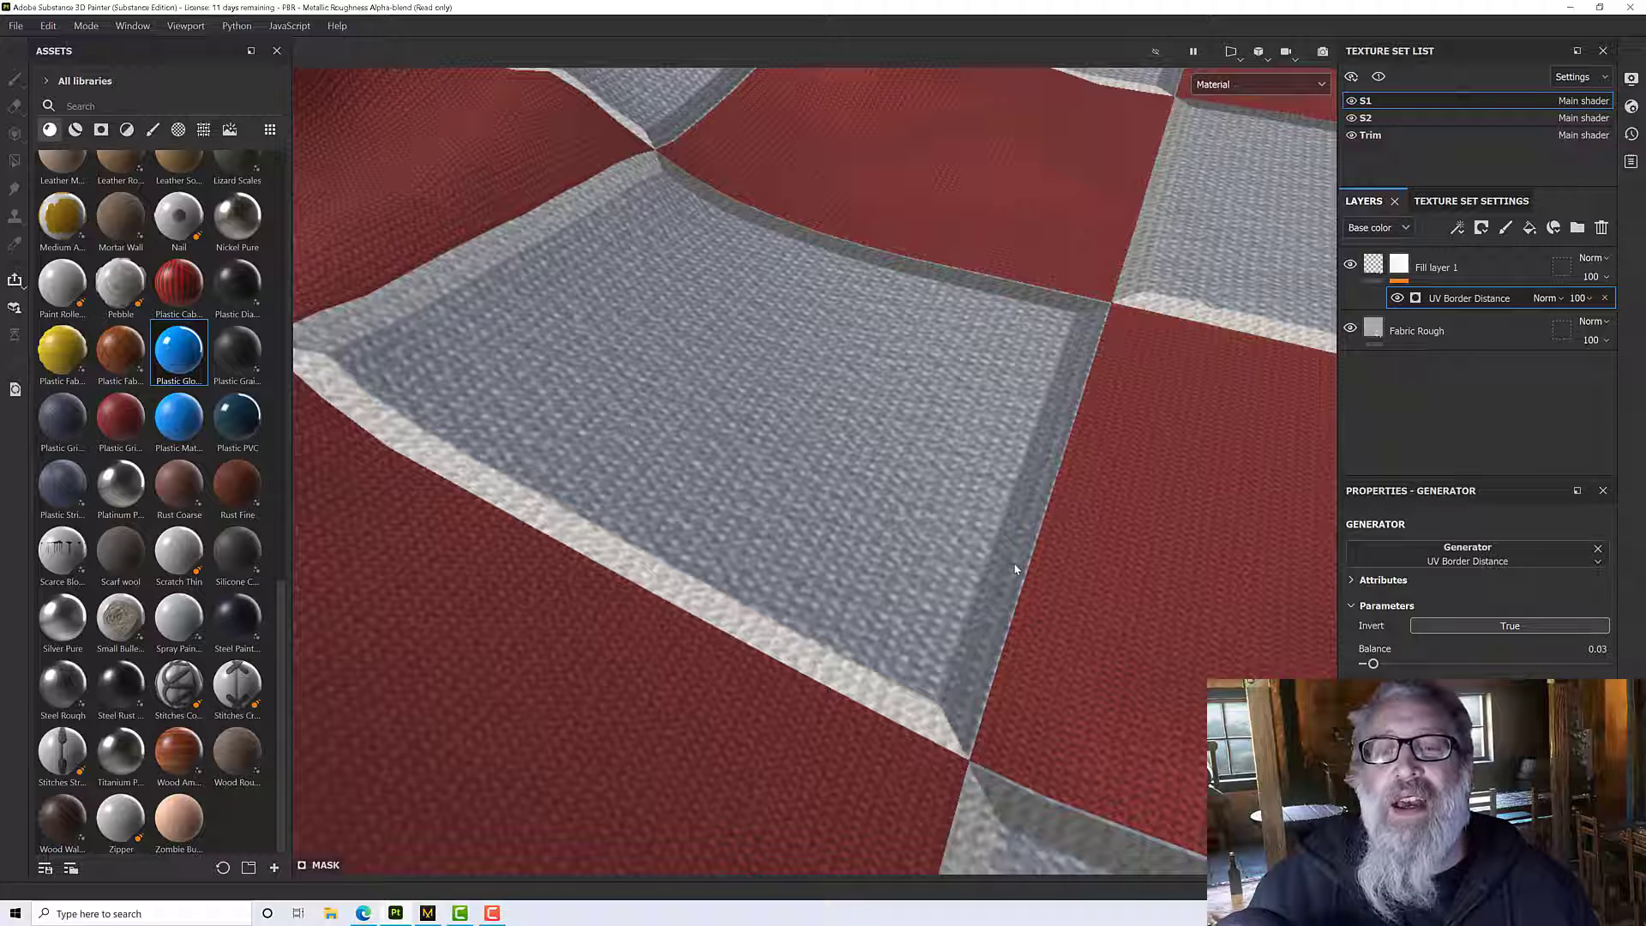
Add a Blur filter to the fill layer's mask and set its Blur Intensity to 0.23.
right_click(1404, 266)
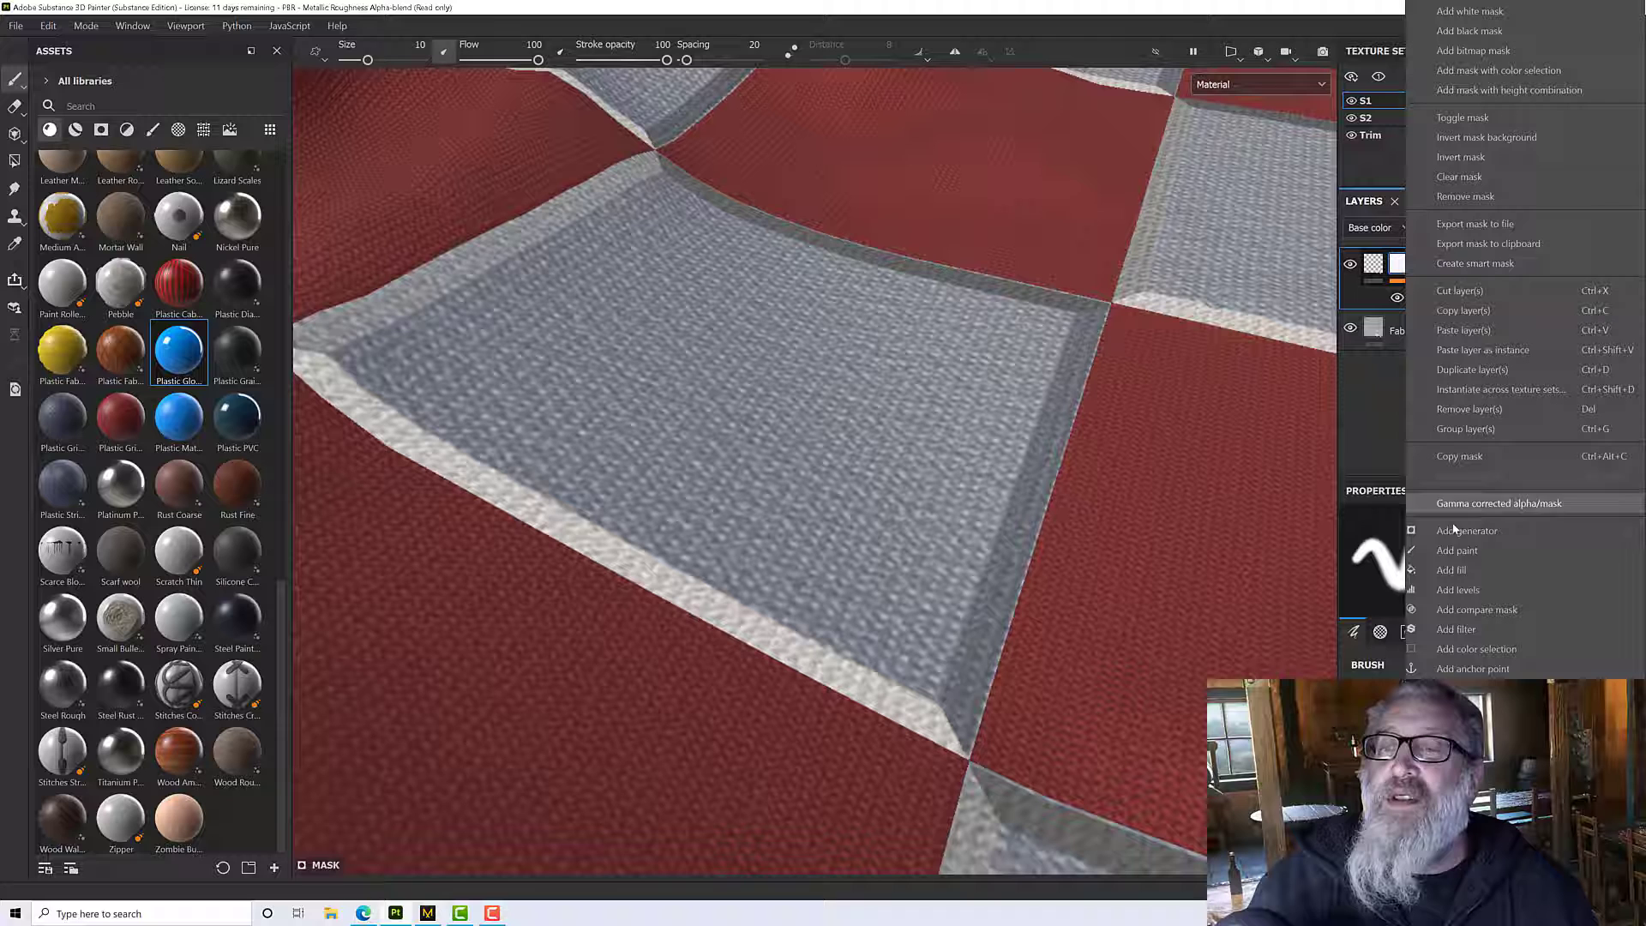
left_click(1468, 629)
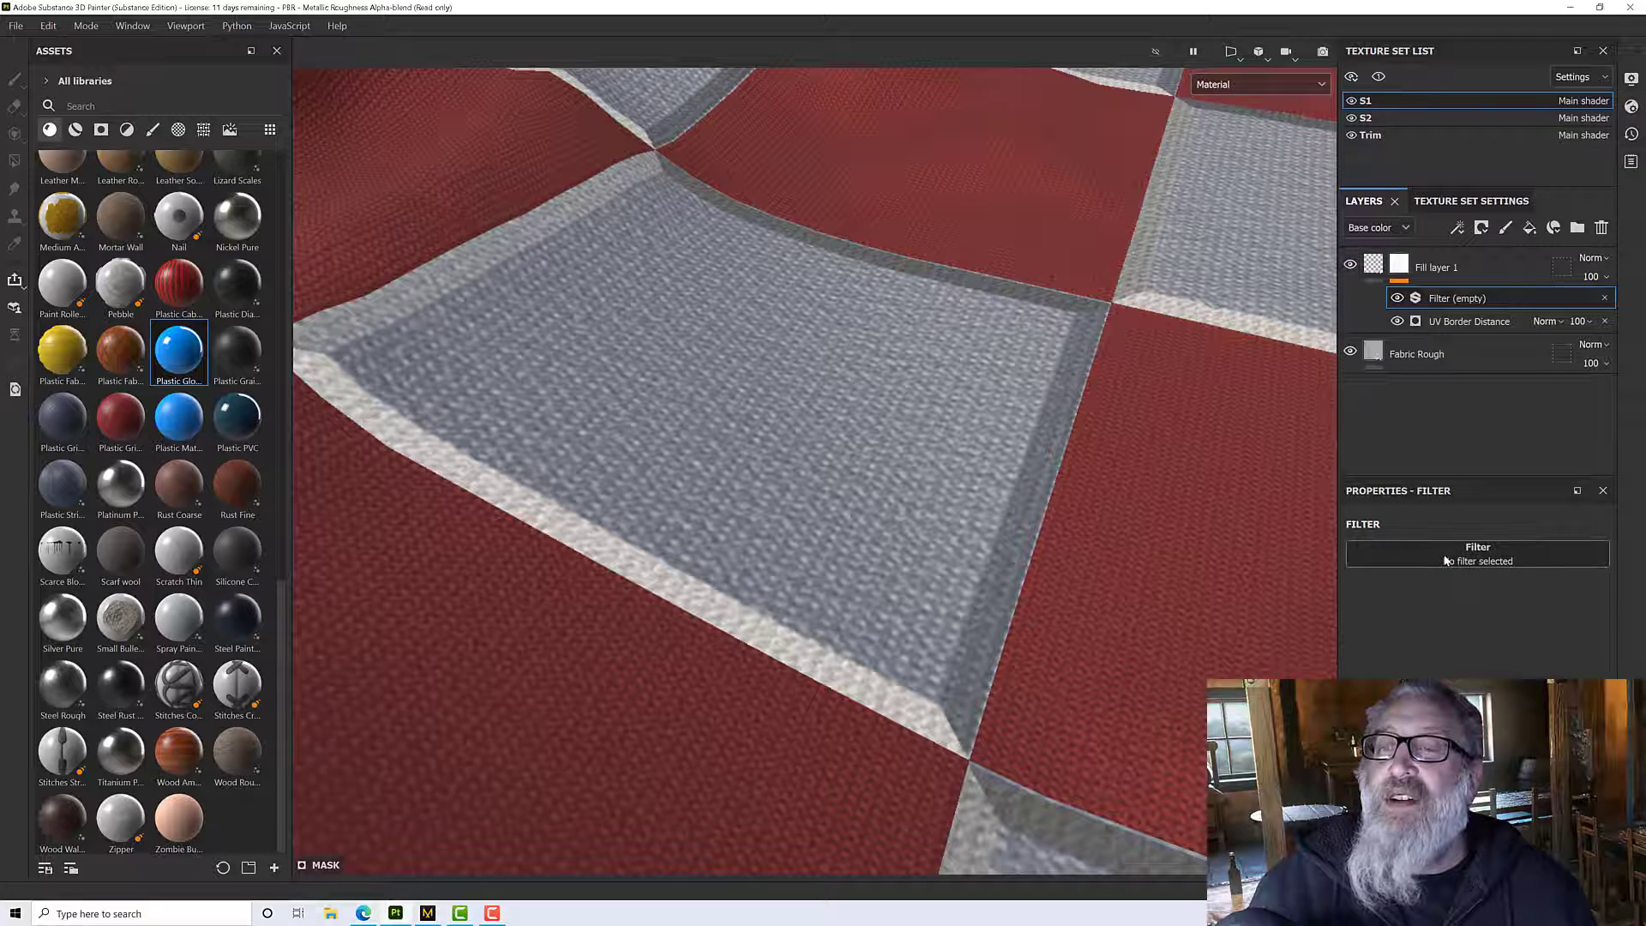
left_click(1477, 547)
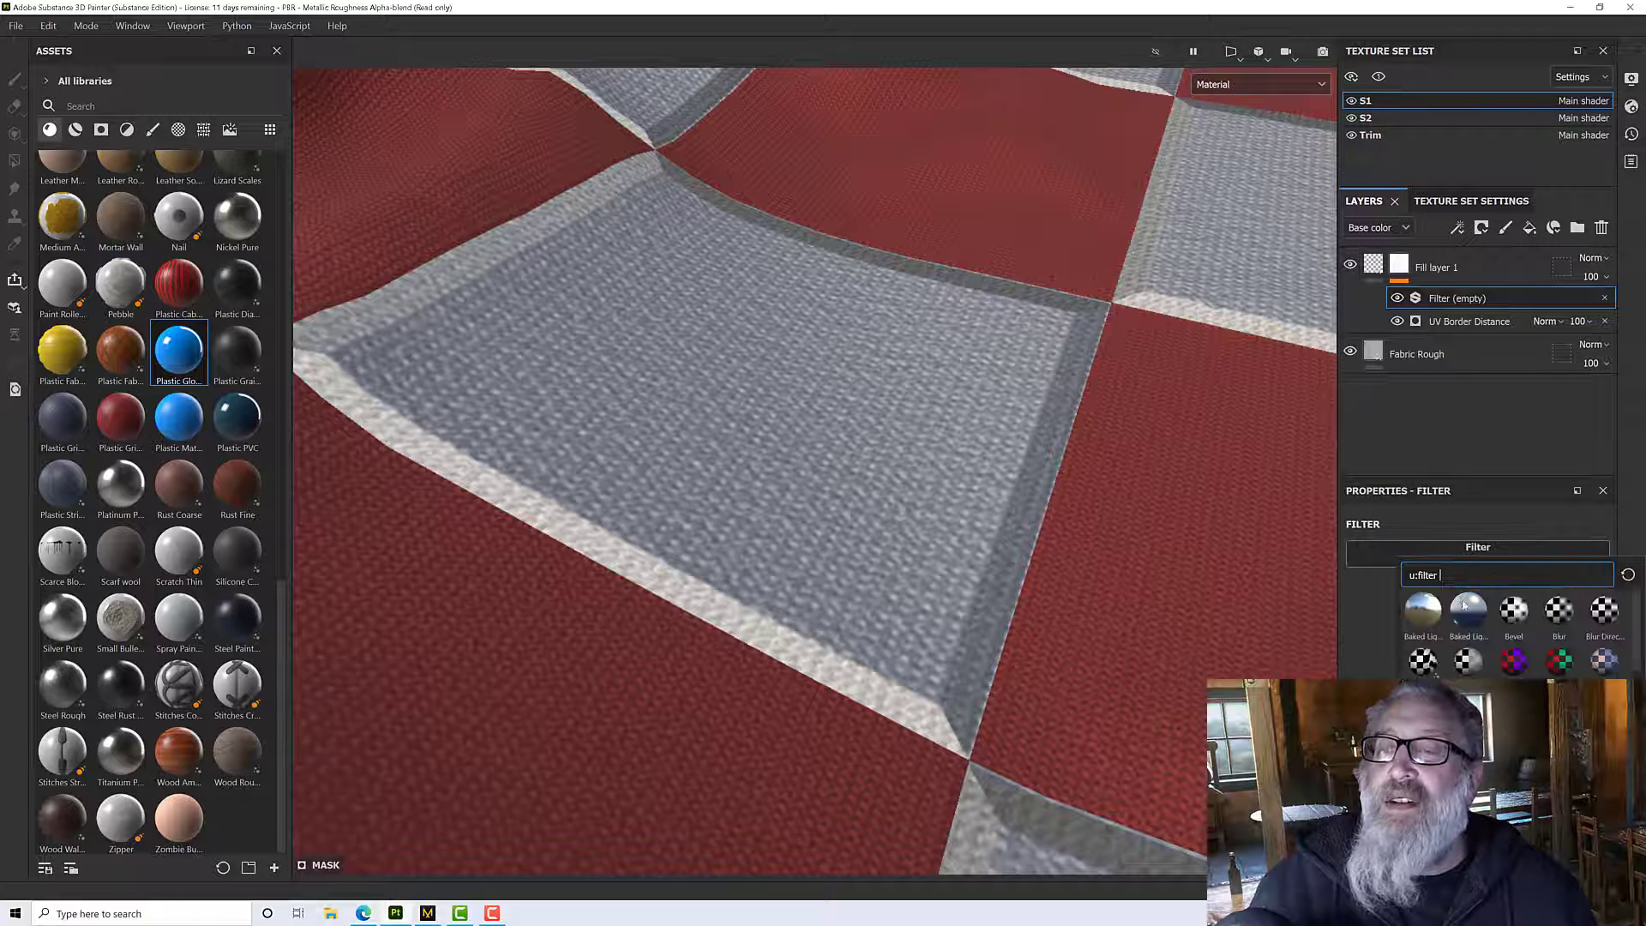
left_click(1560, 611)
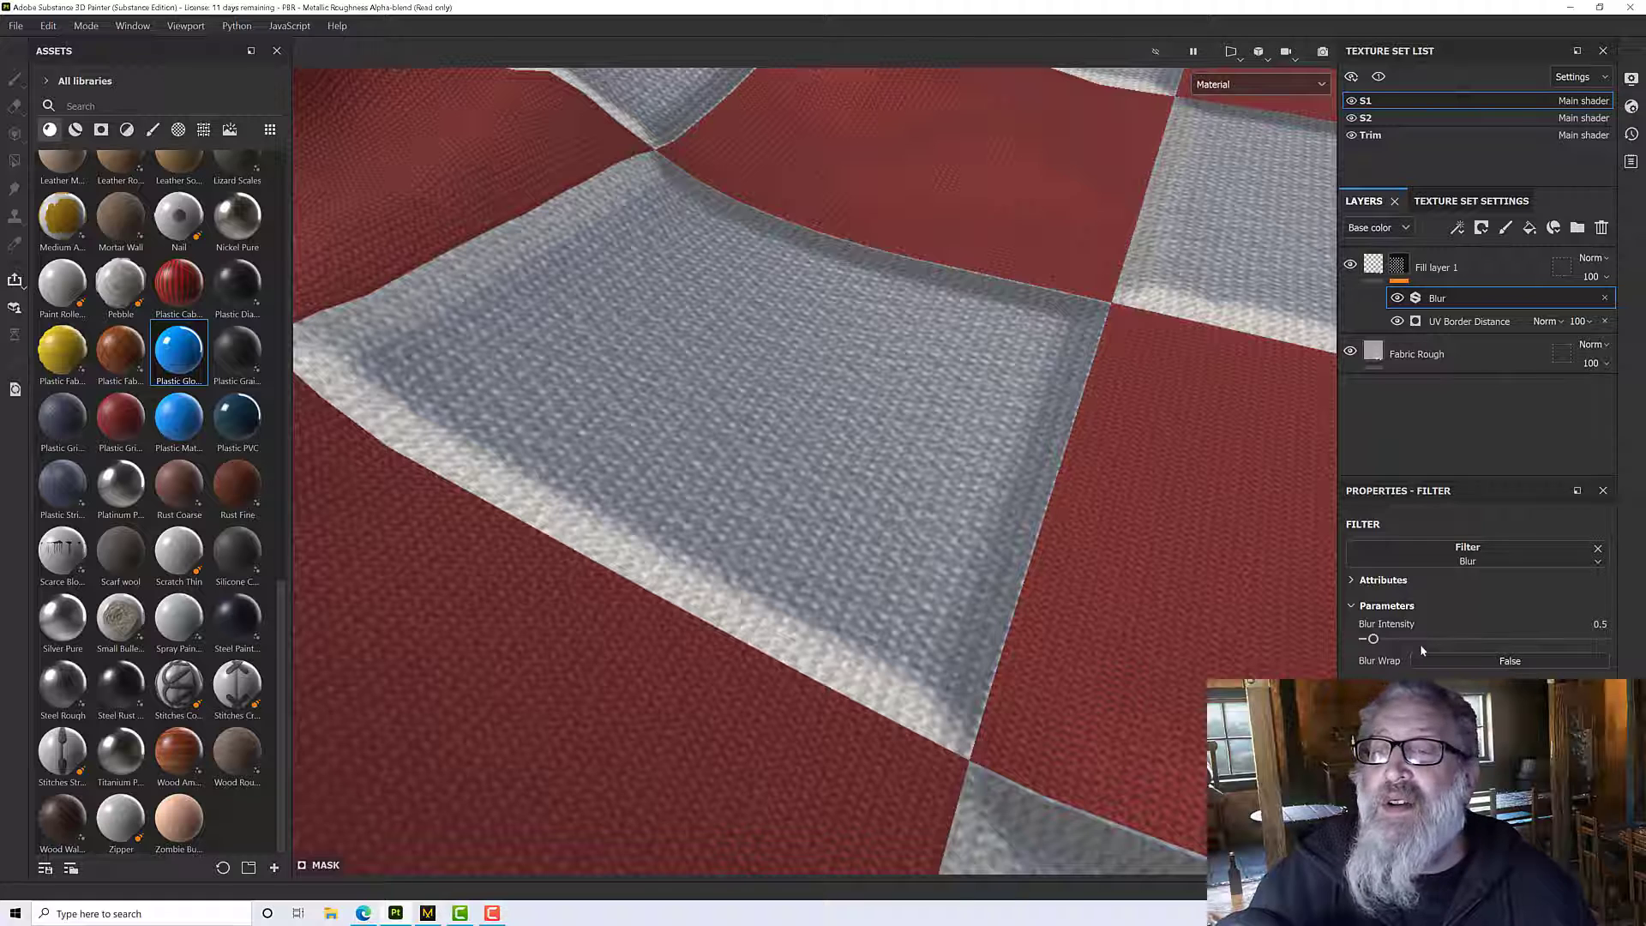
left_click_drag(1377, 639, 1369, 641)
Check the raised squares across the cloth and set the UV Border Distance generator's Balance to 0.01.
scroll(973, 519, "down", 6)
left_click_drag(974, 518, 1033, 551, "alt")
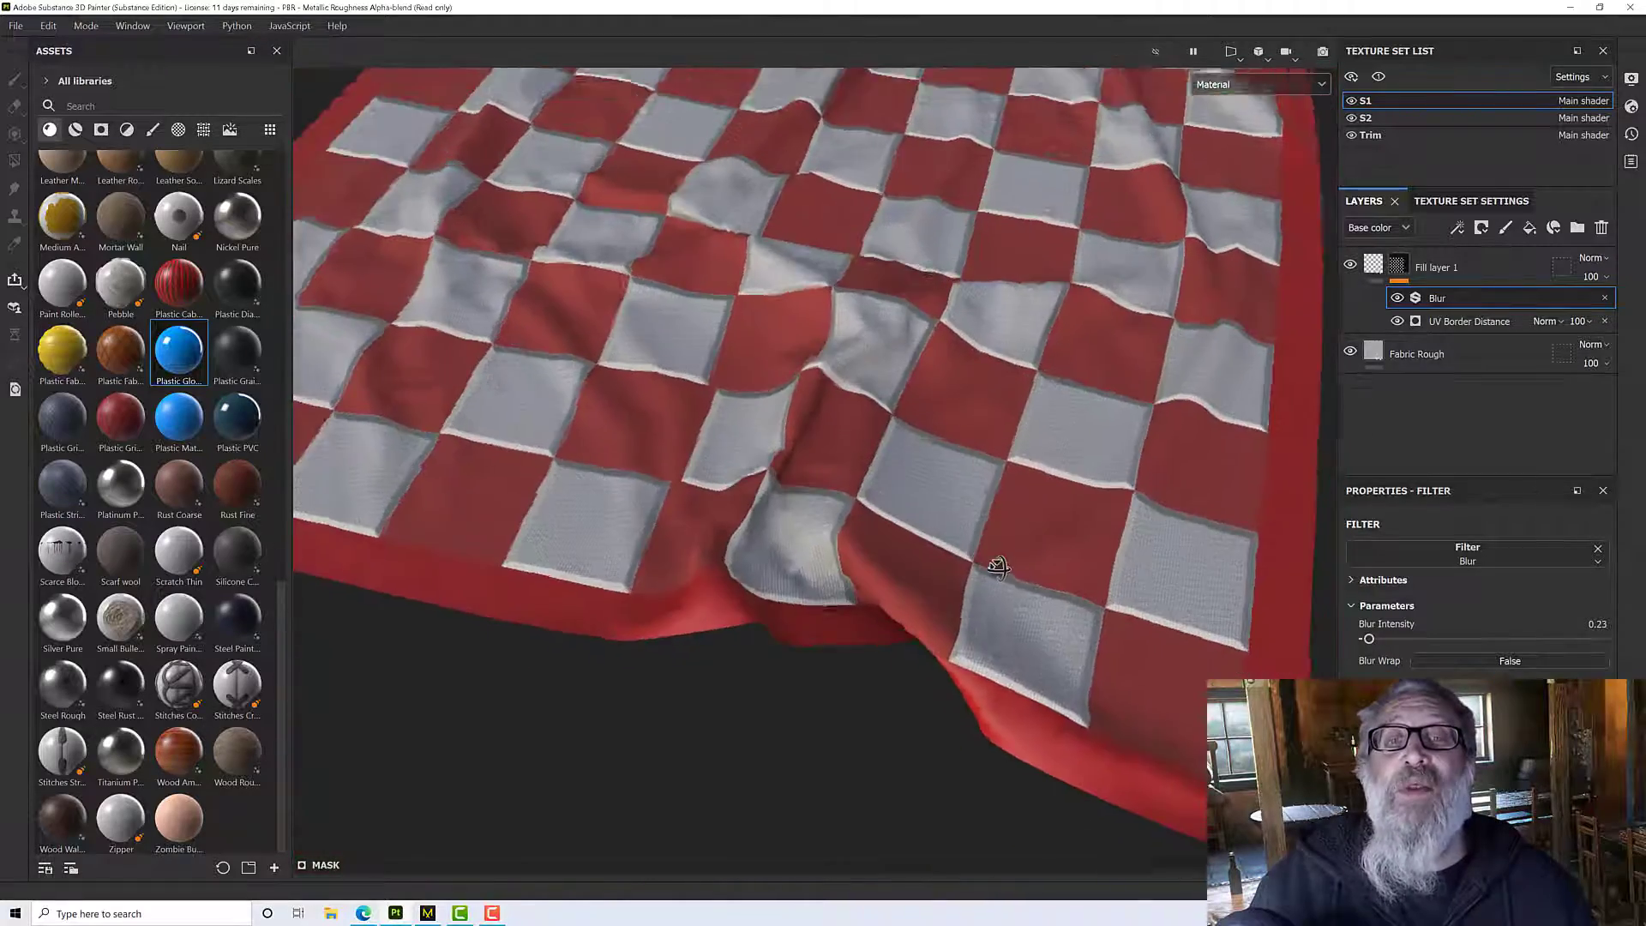
scroll(1042, 592, "down", 3)
left_click_drag(1051, 625, 1018, 569, "alt")
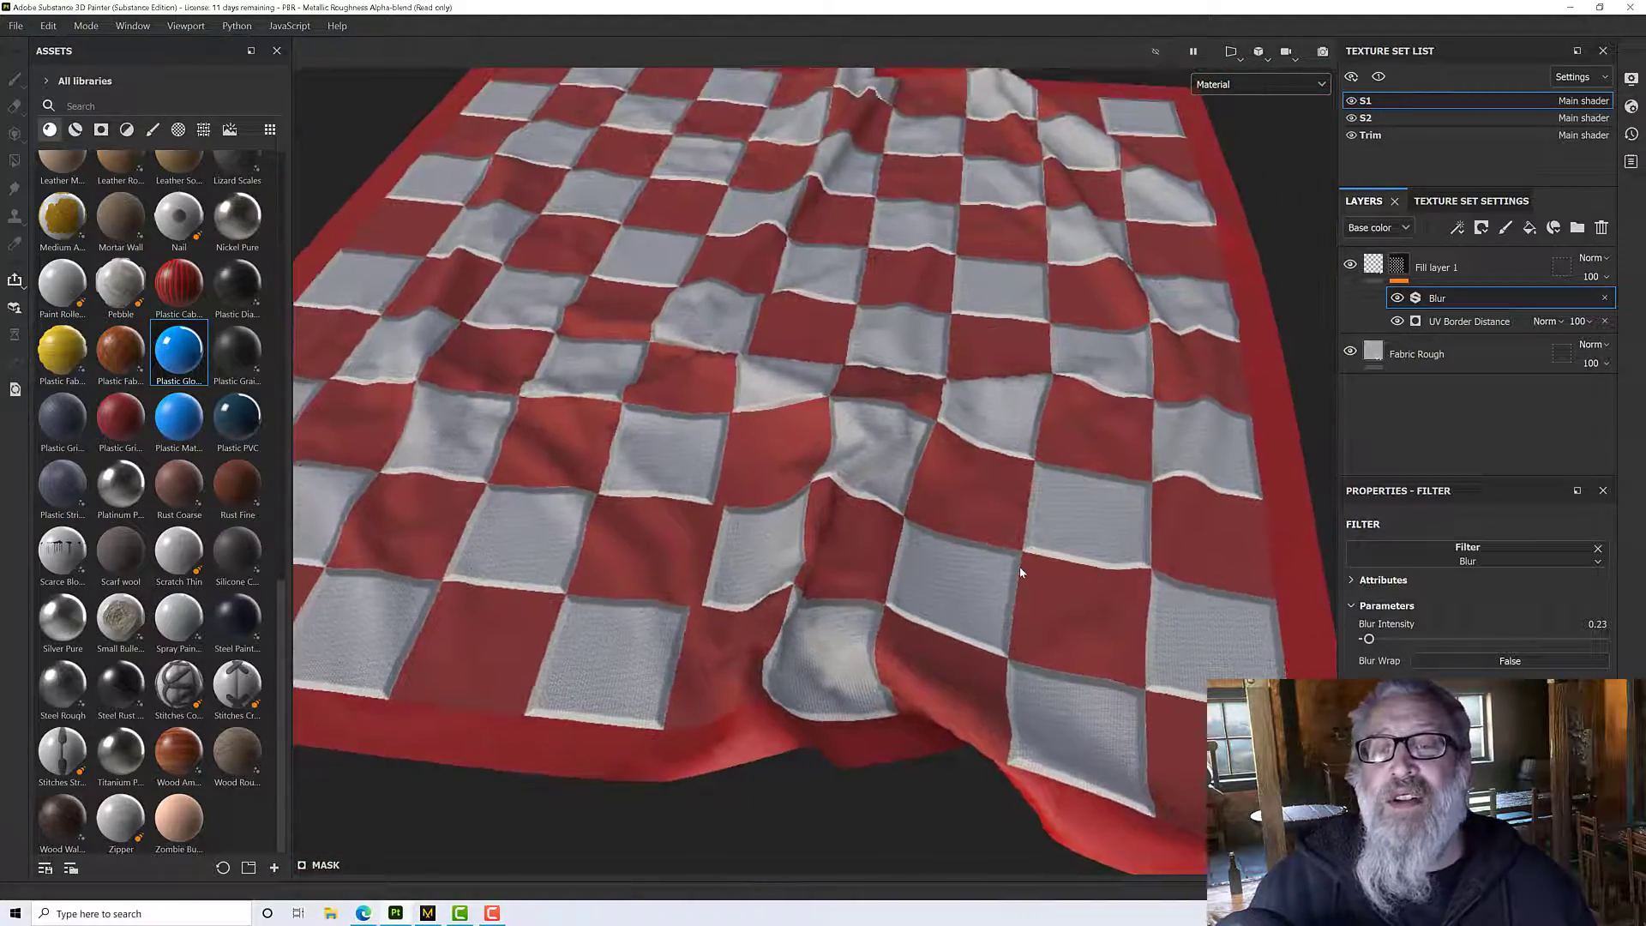
scroll(1020, 573, "up", 6)
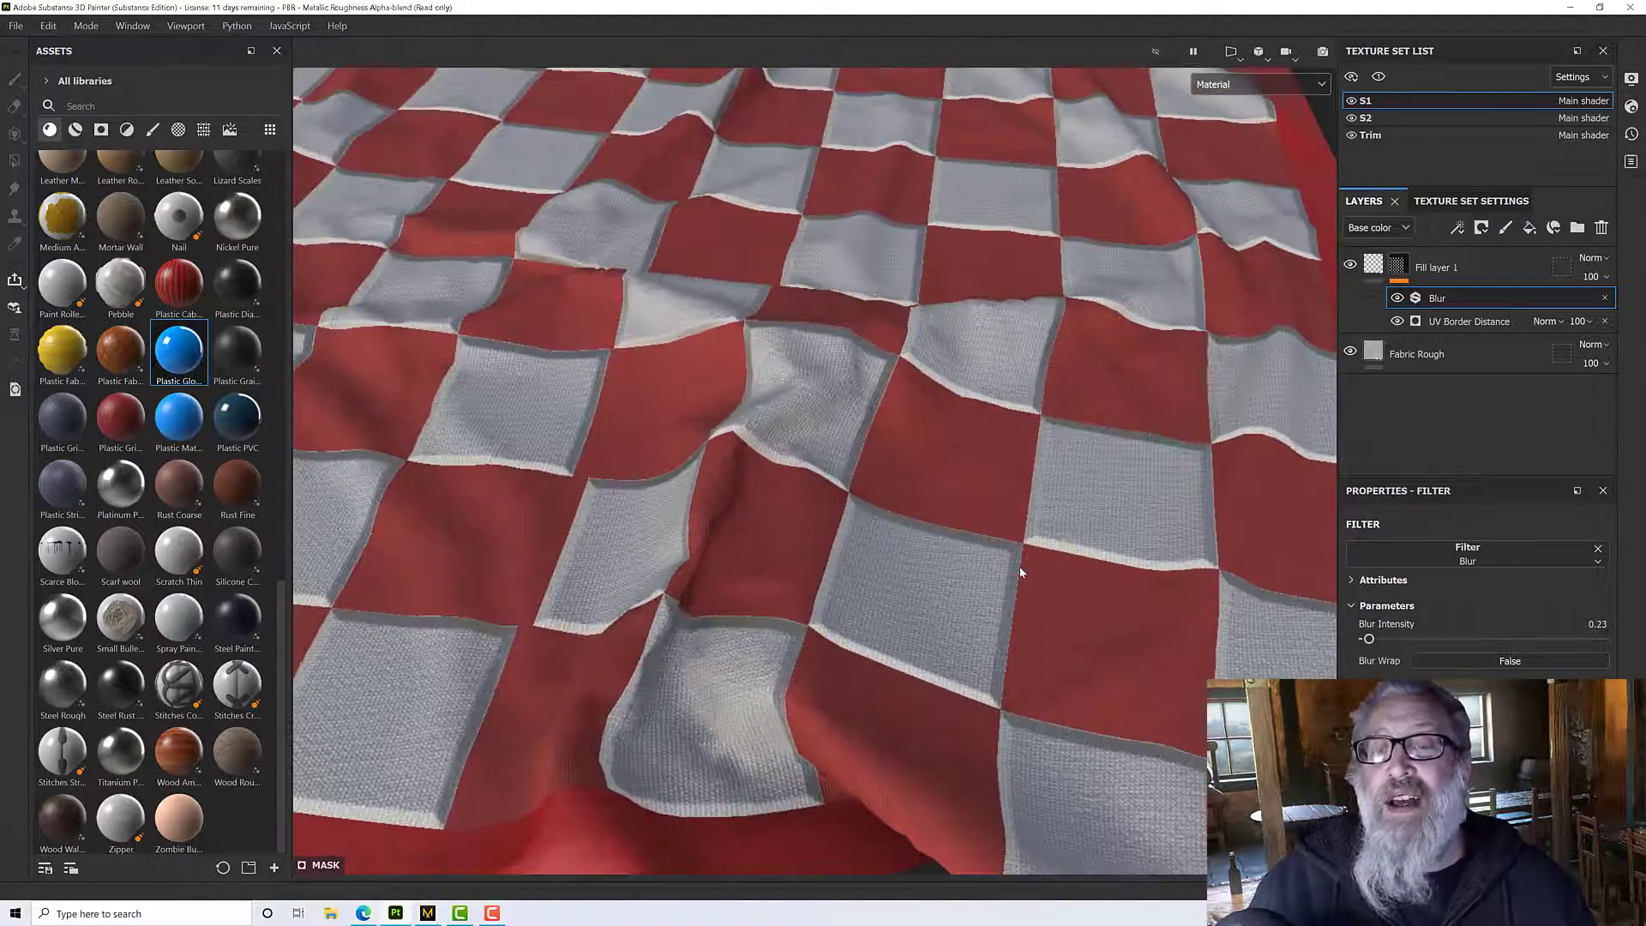
scroll(1003, 562, "up", 2)
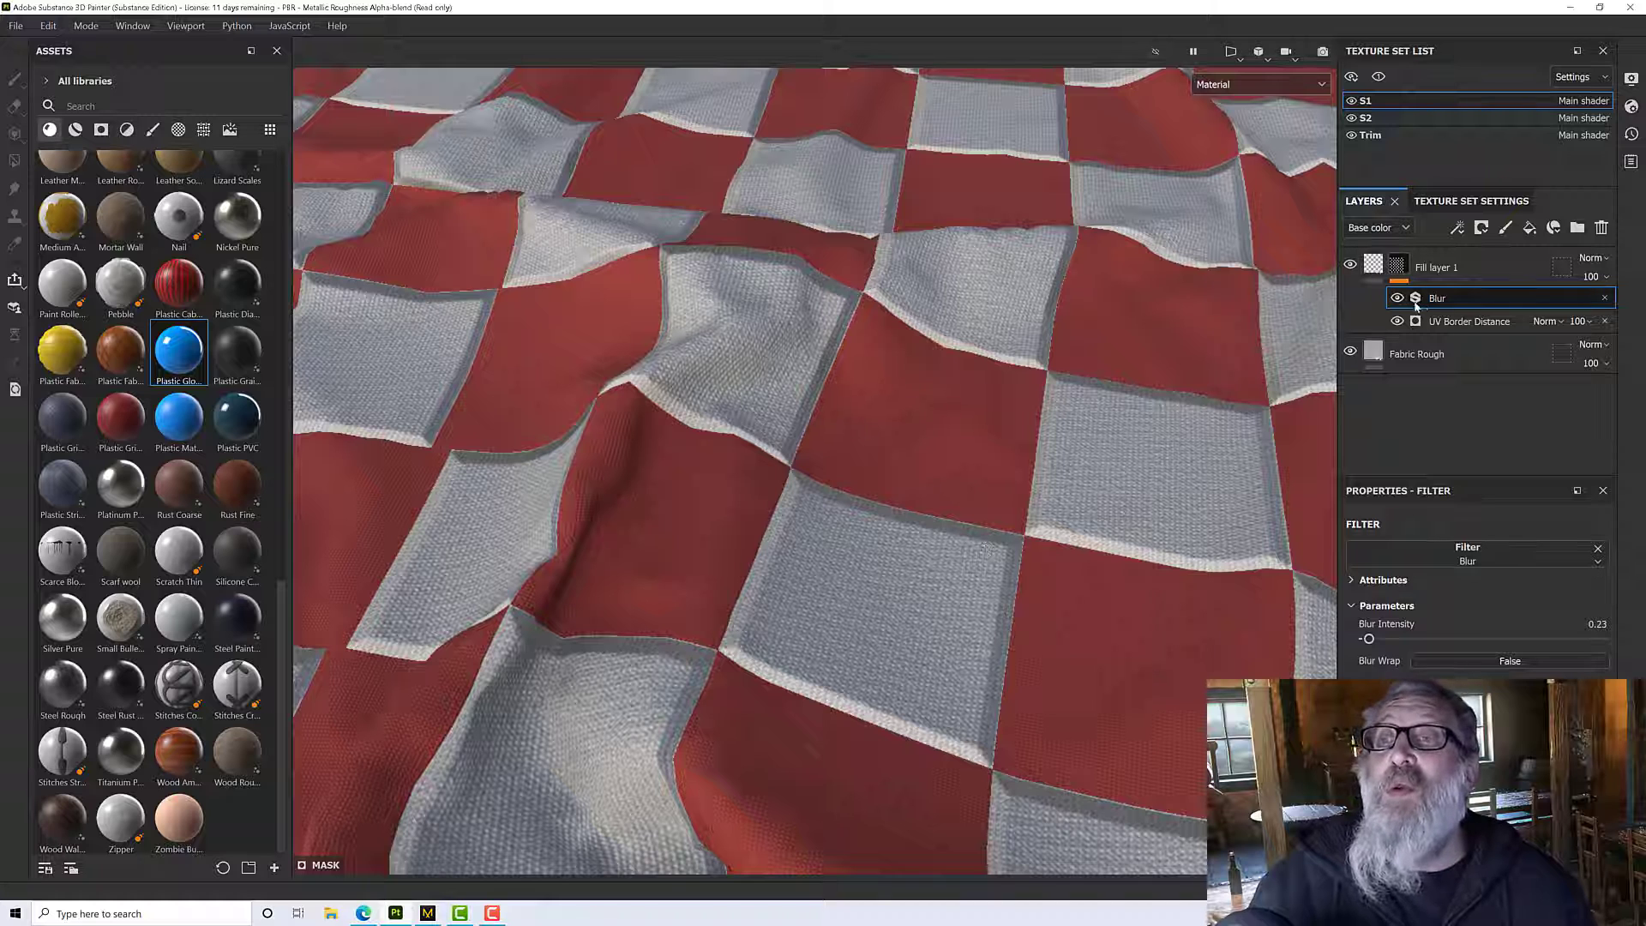
left_click(1468, 321)
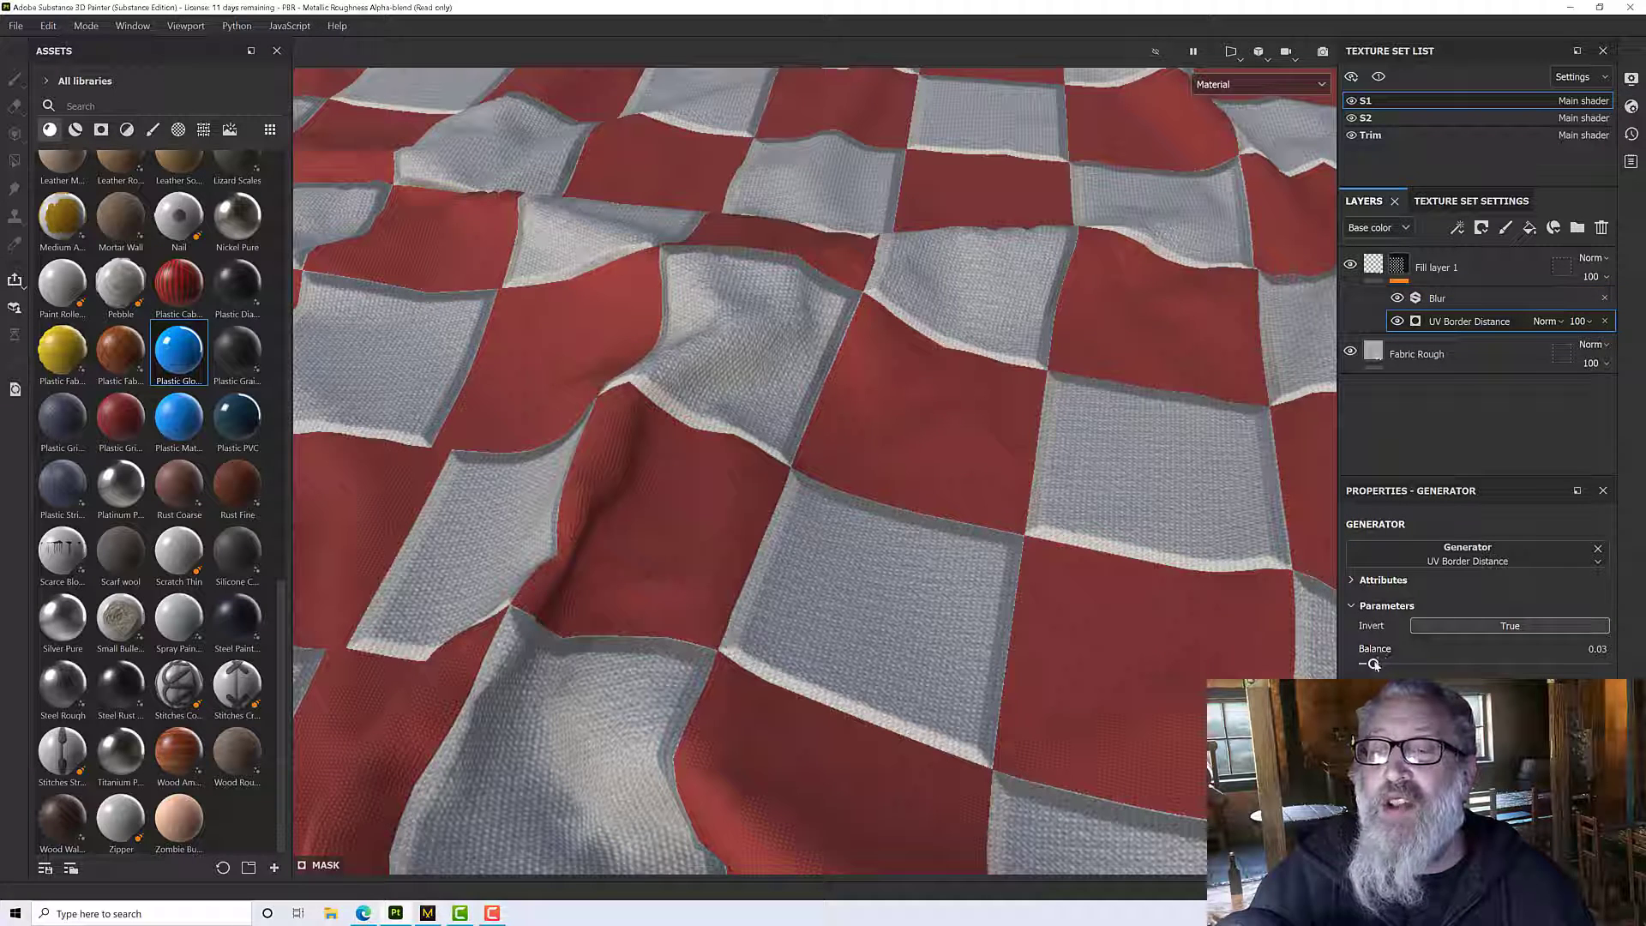
left_click_drag(1372, 665, 1368, 669)
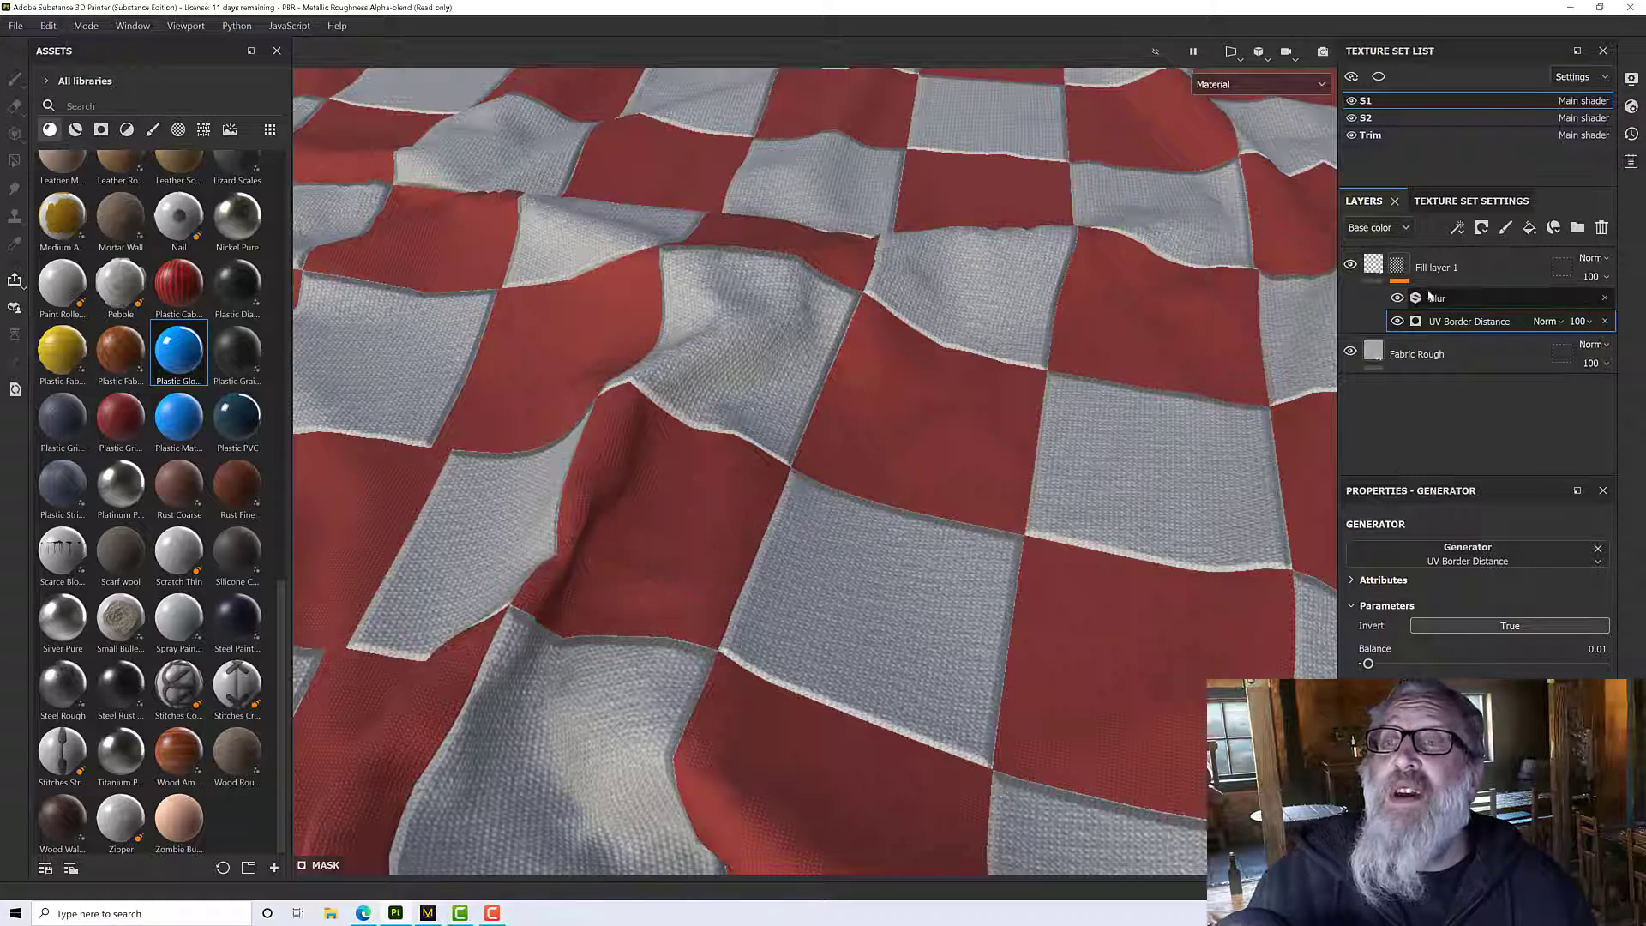
Set the Blur filter's Blur Intensity to 0.4 on the fill layer's mask and check the softened square borders.
left_click(1457, 297)
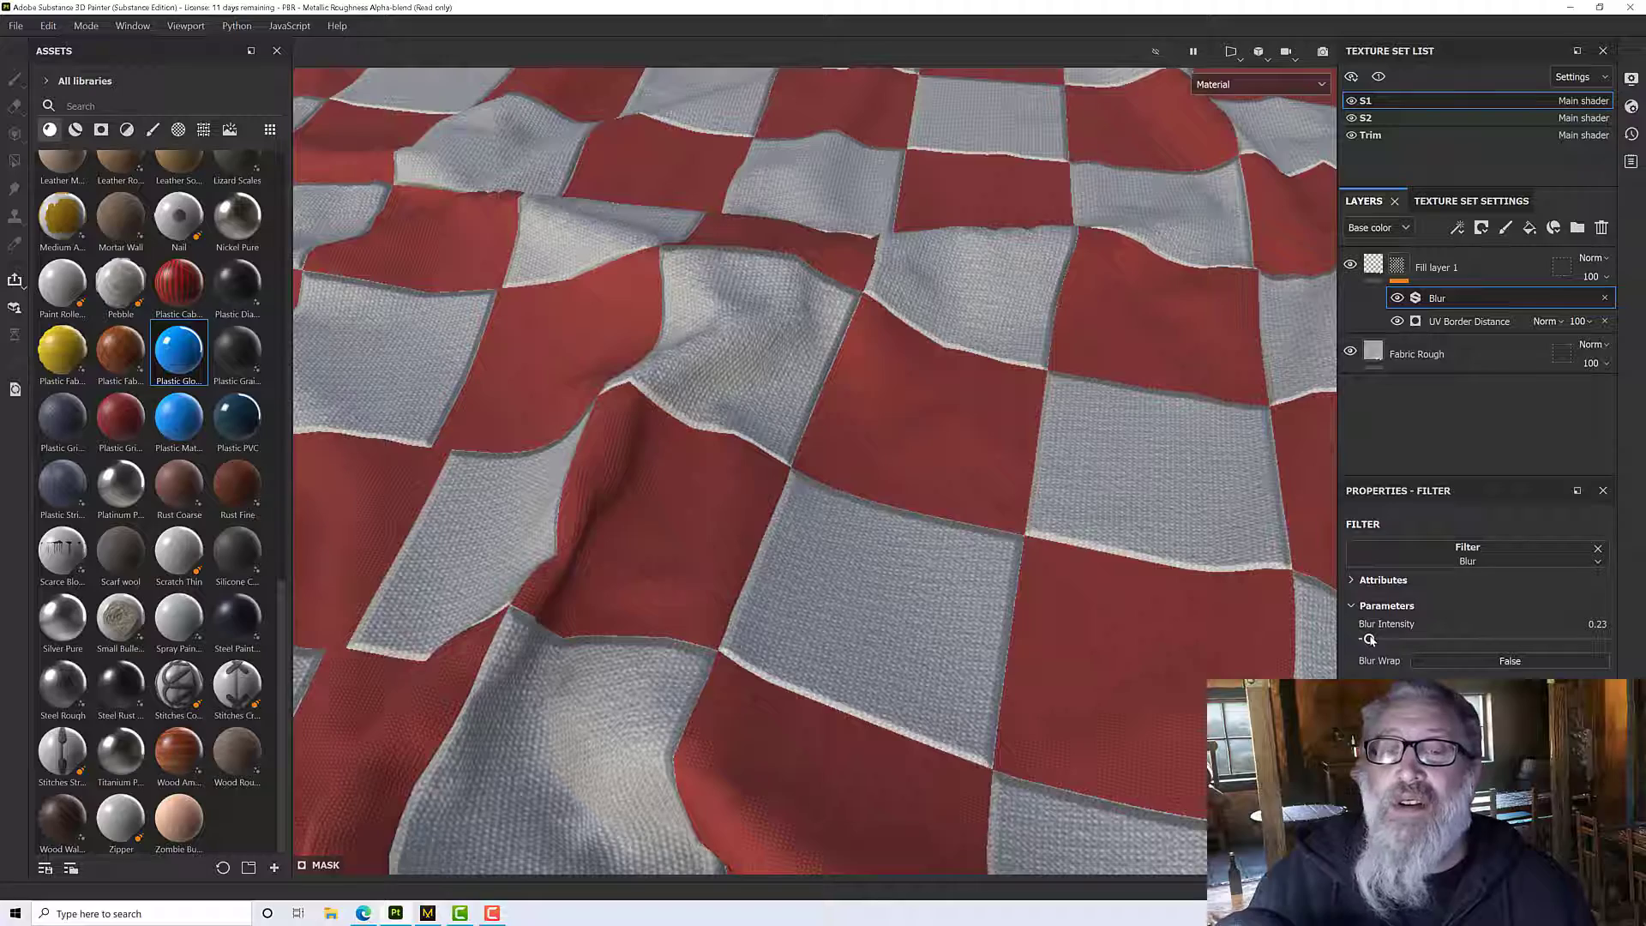
left_click_drag(1369, 639, 1371, 639)
scroll(1018, 649, "down", 5)
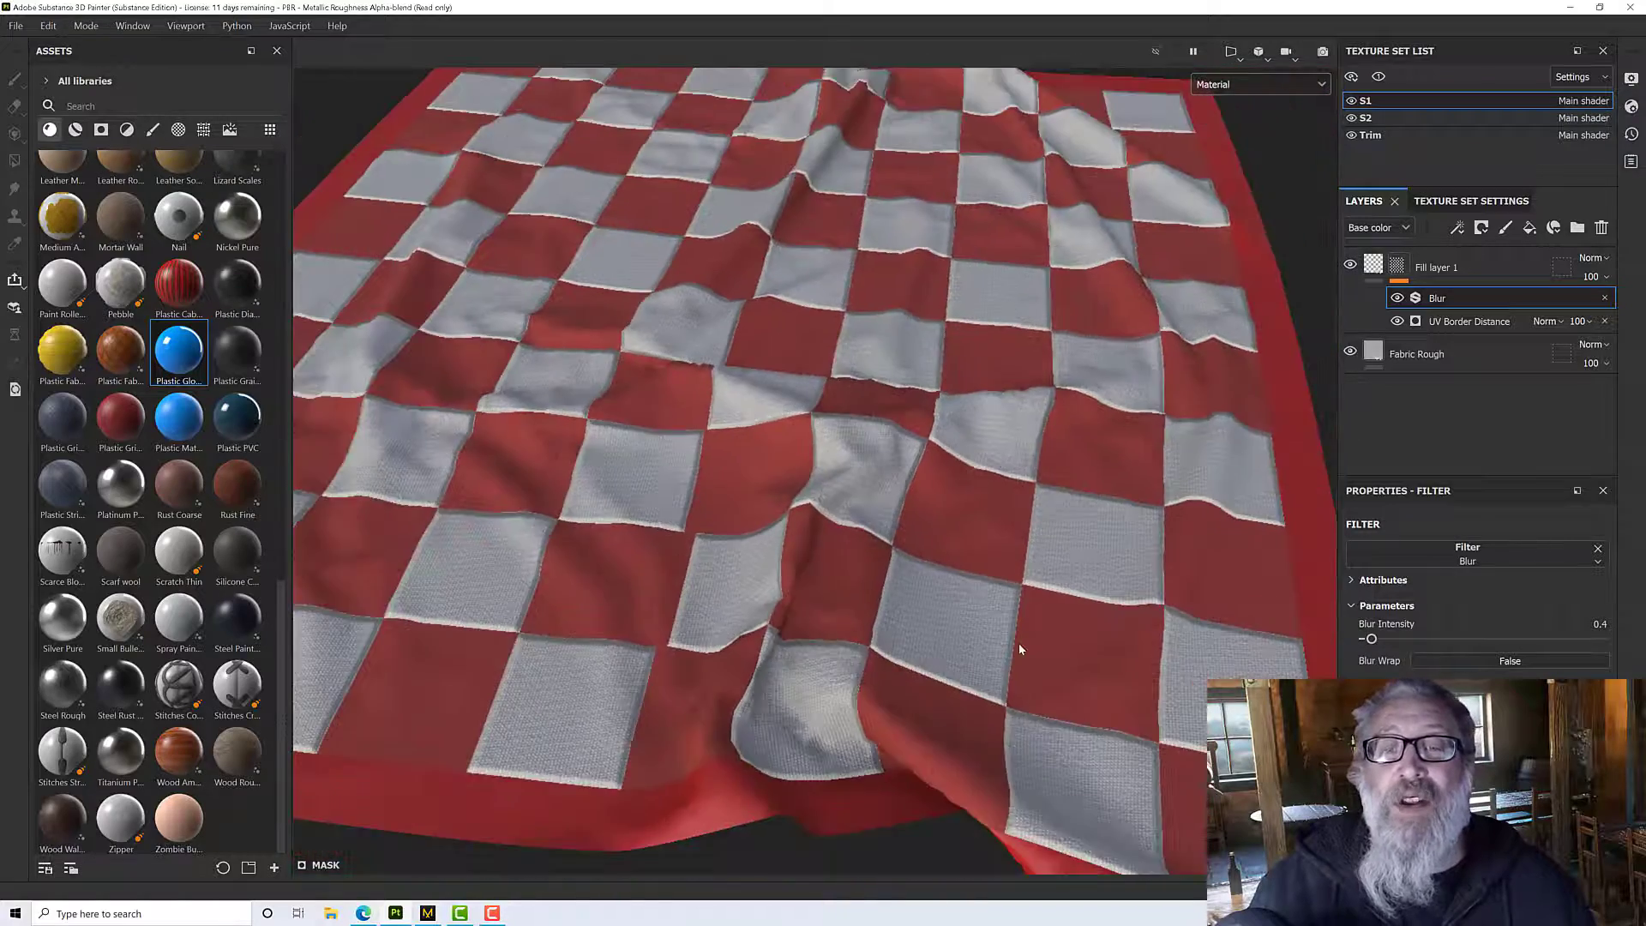
scroll(1019, 642, "up", 5)
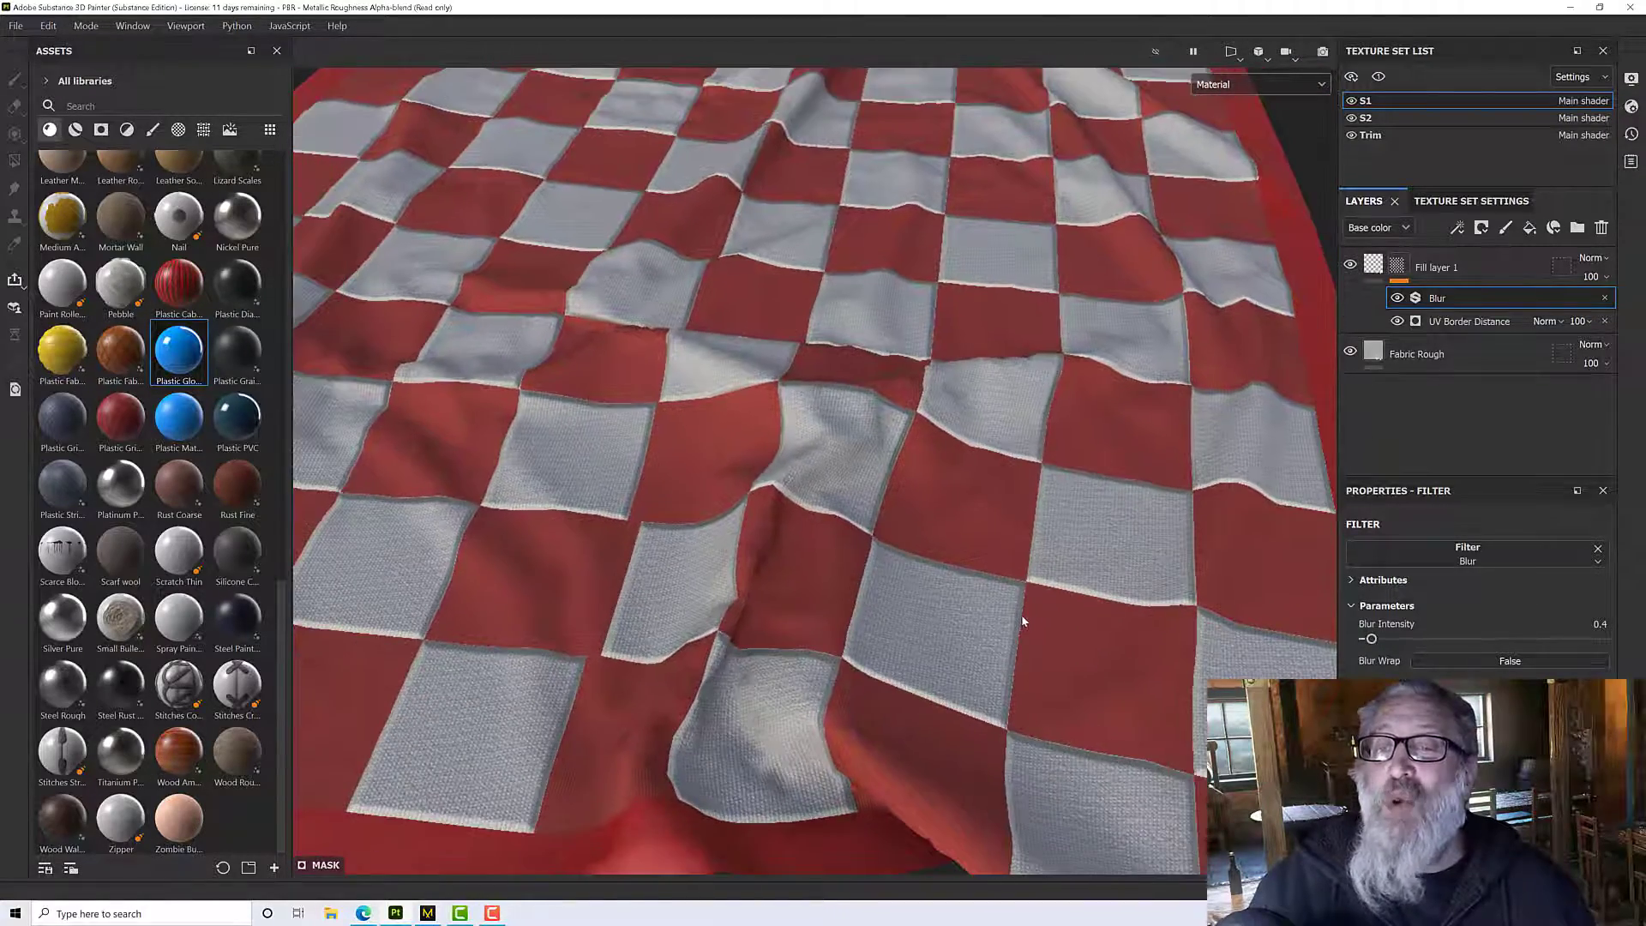
left_click_drag(966, 580, 987, 597, "alt")
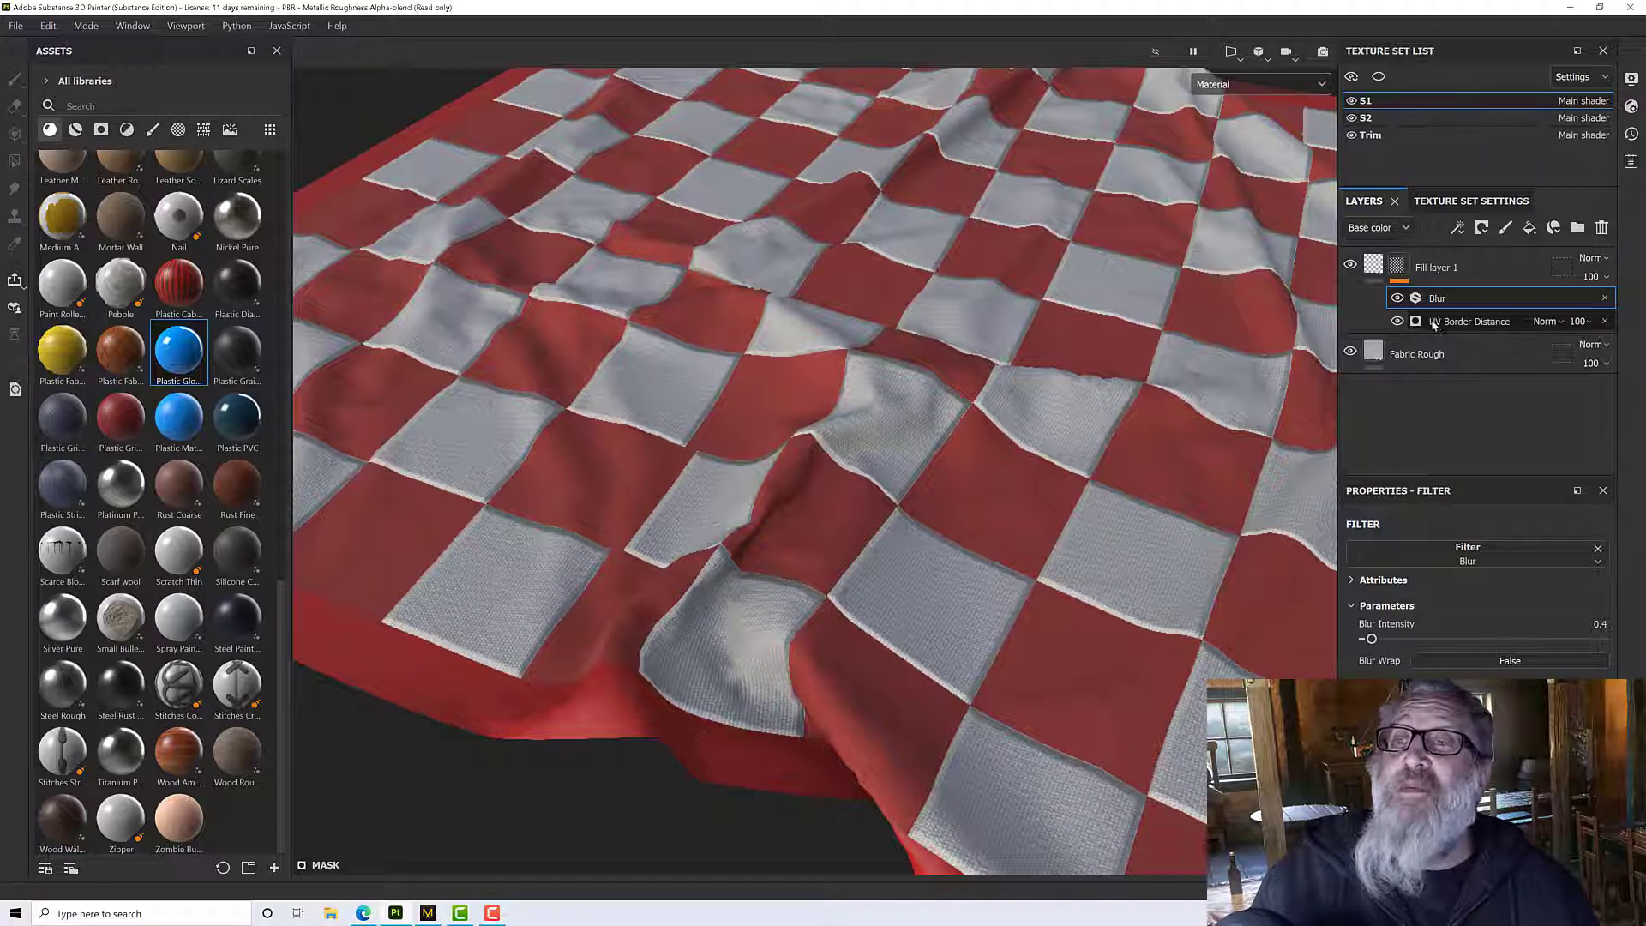
Instantiate the height fill layer from S1 across the S2 and Trim texture sets.
left_click(1399, 266)
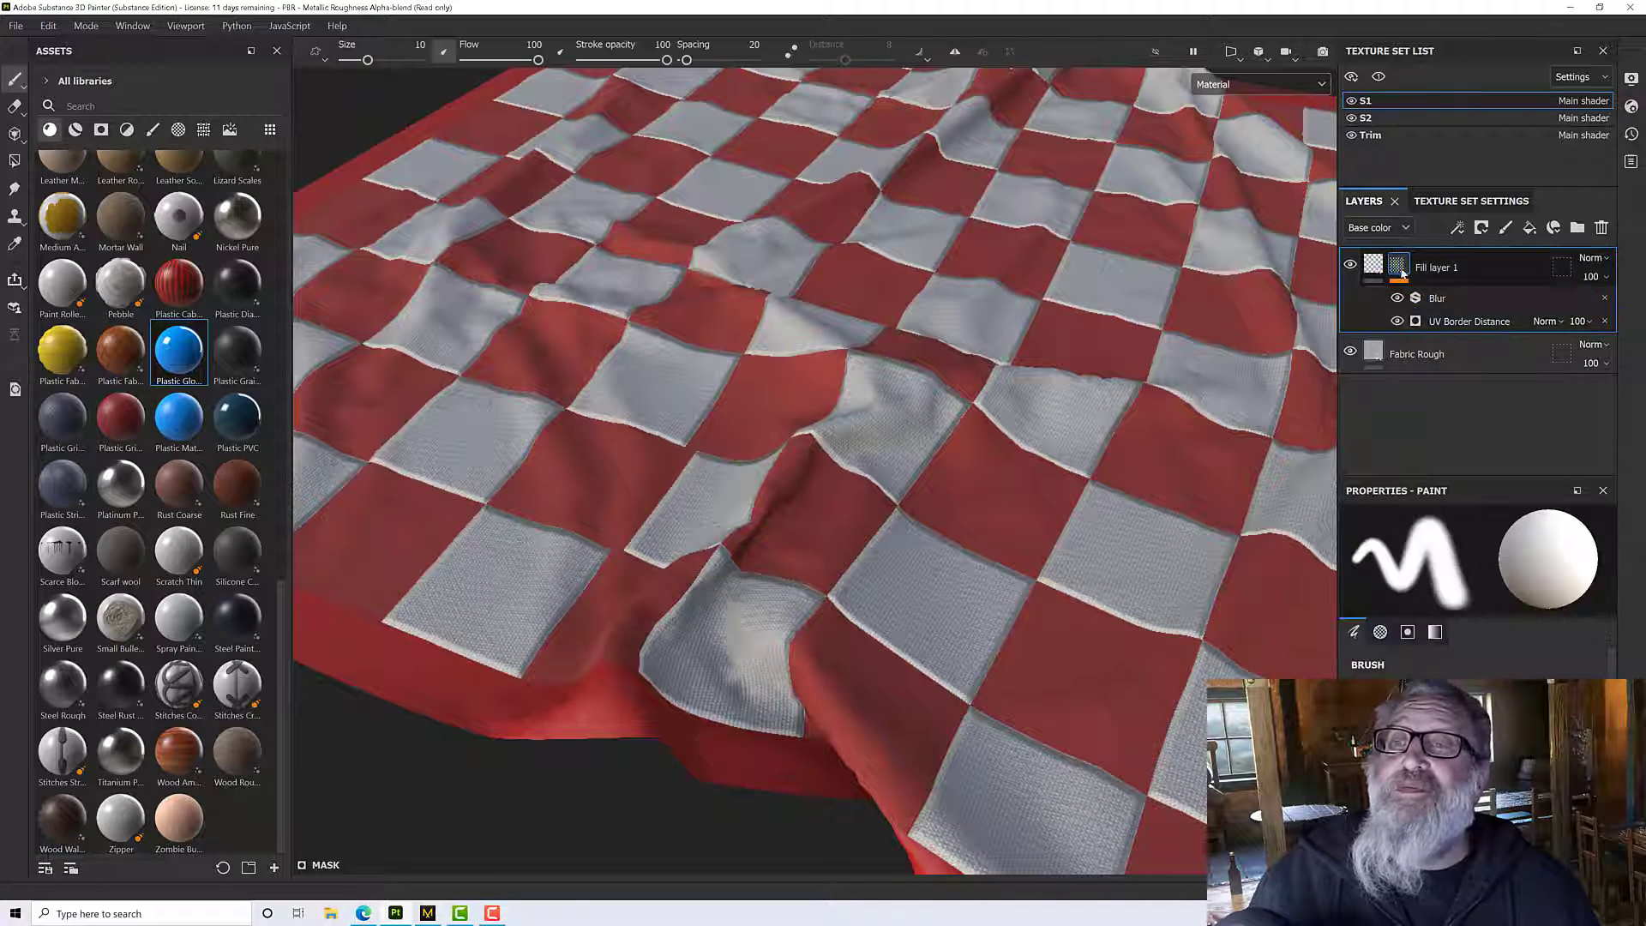
left_click(1373, 265)
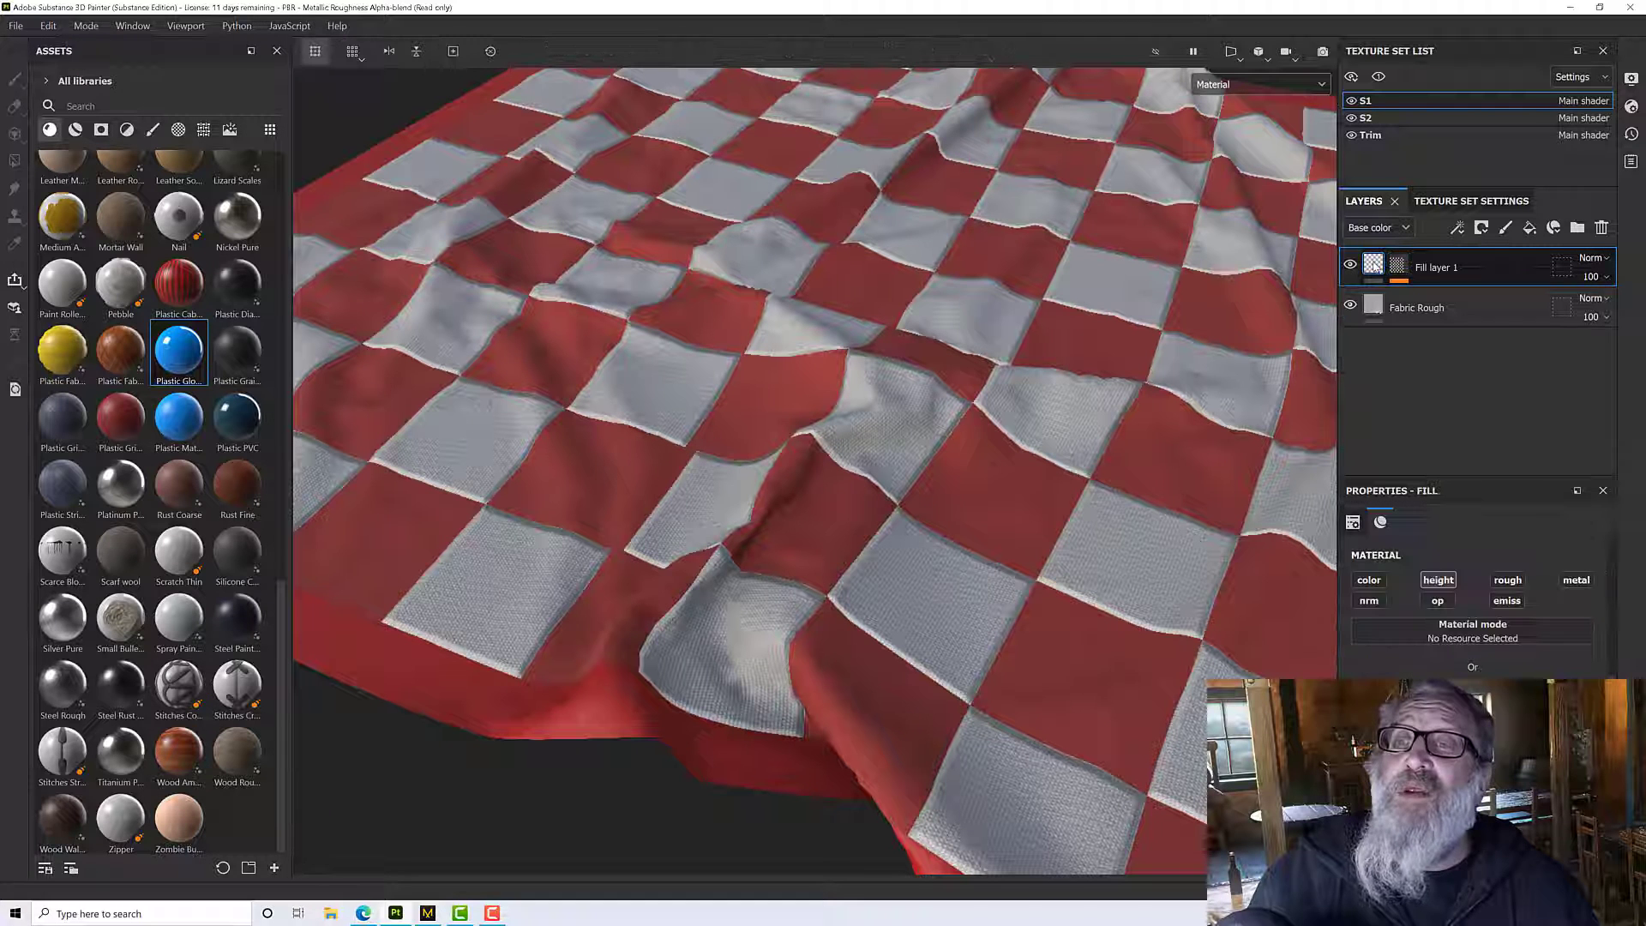
mouse_move(1373, 265)
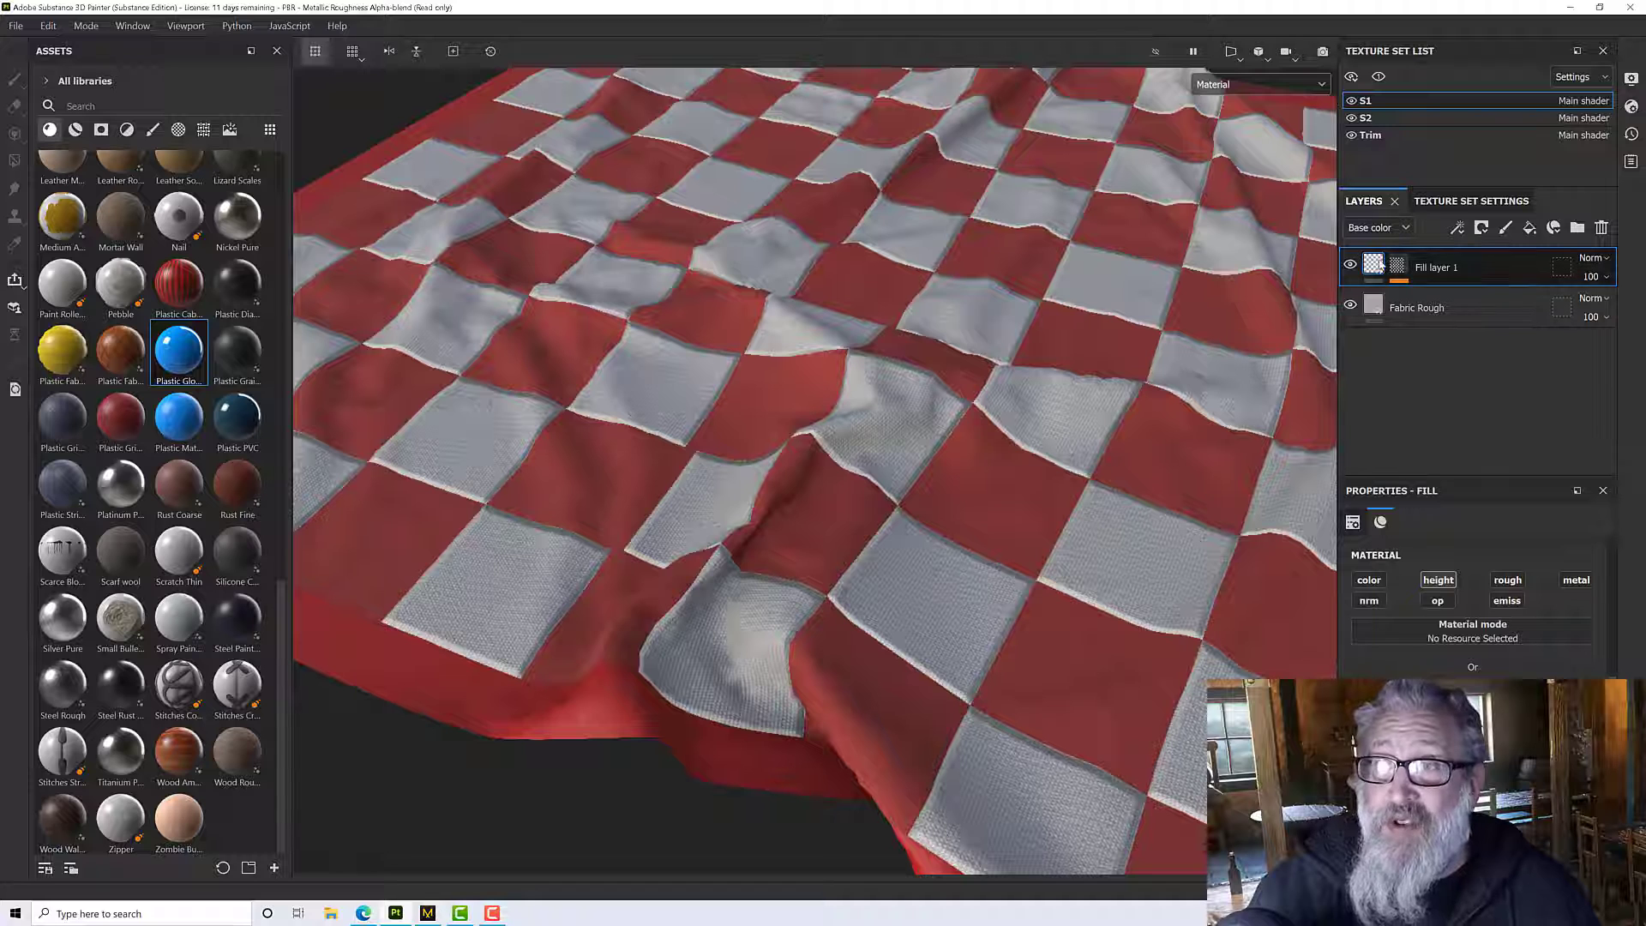
right_click(1371, 267)
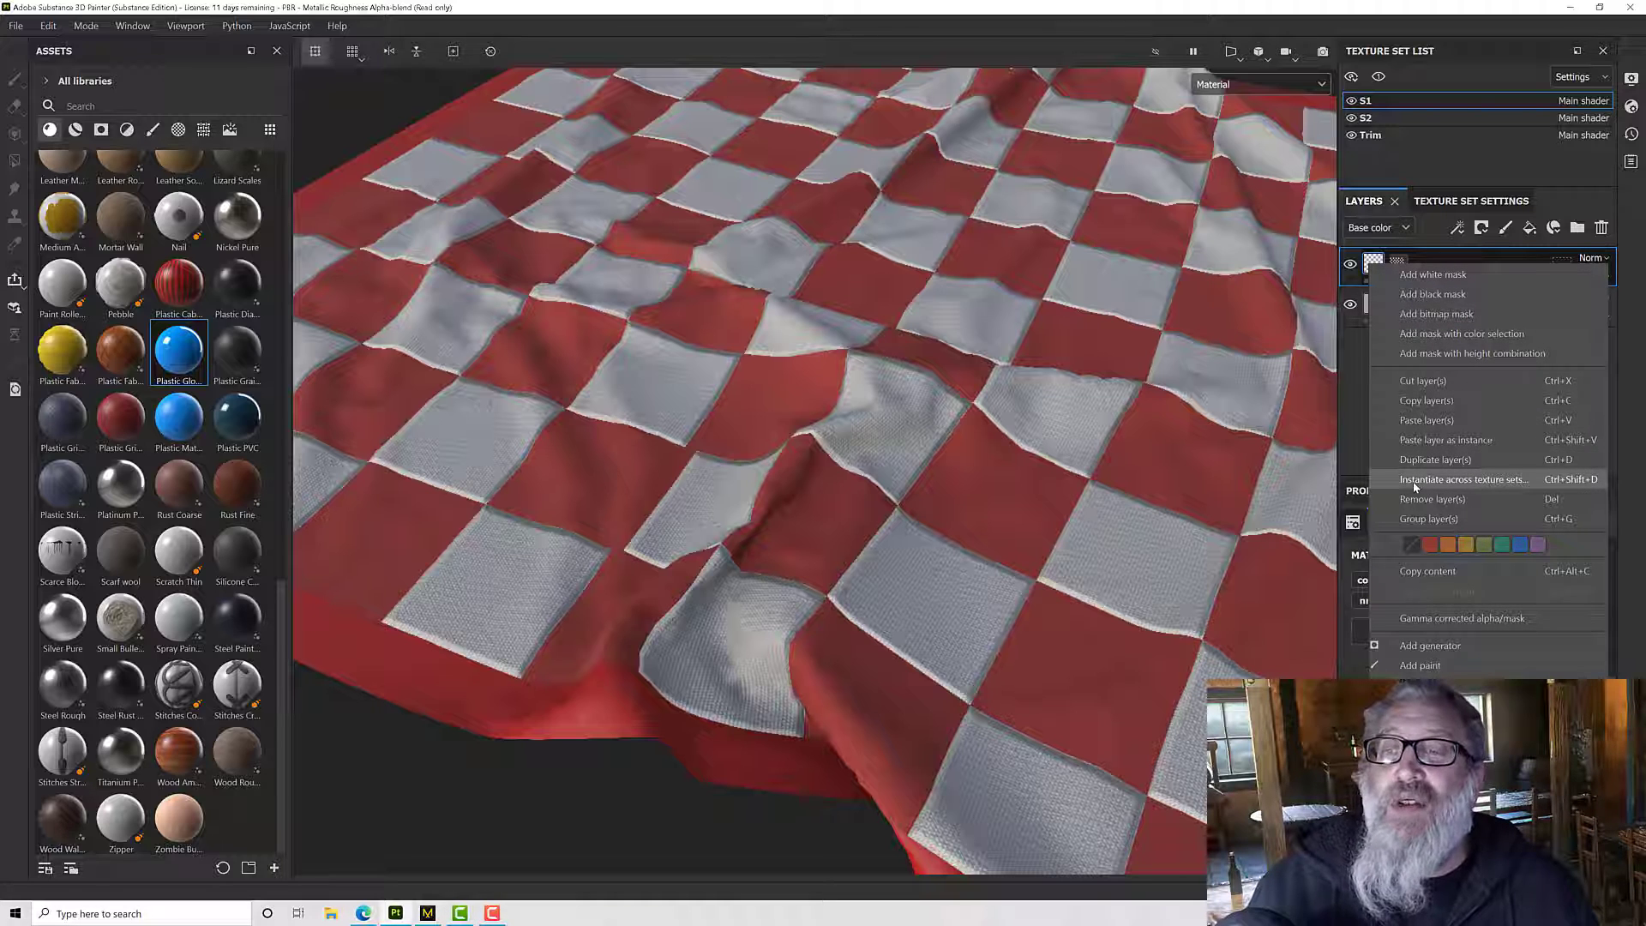
left_click(1415, 482)
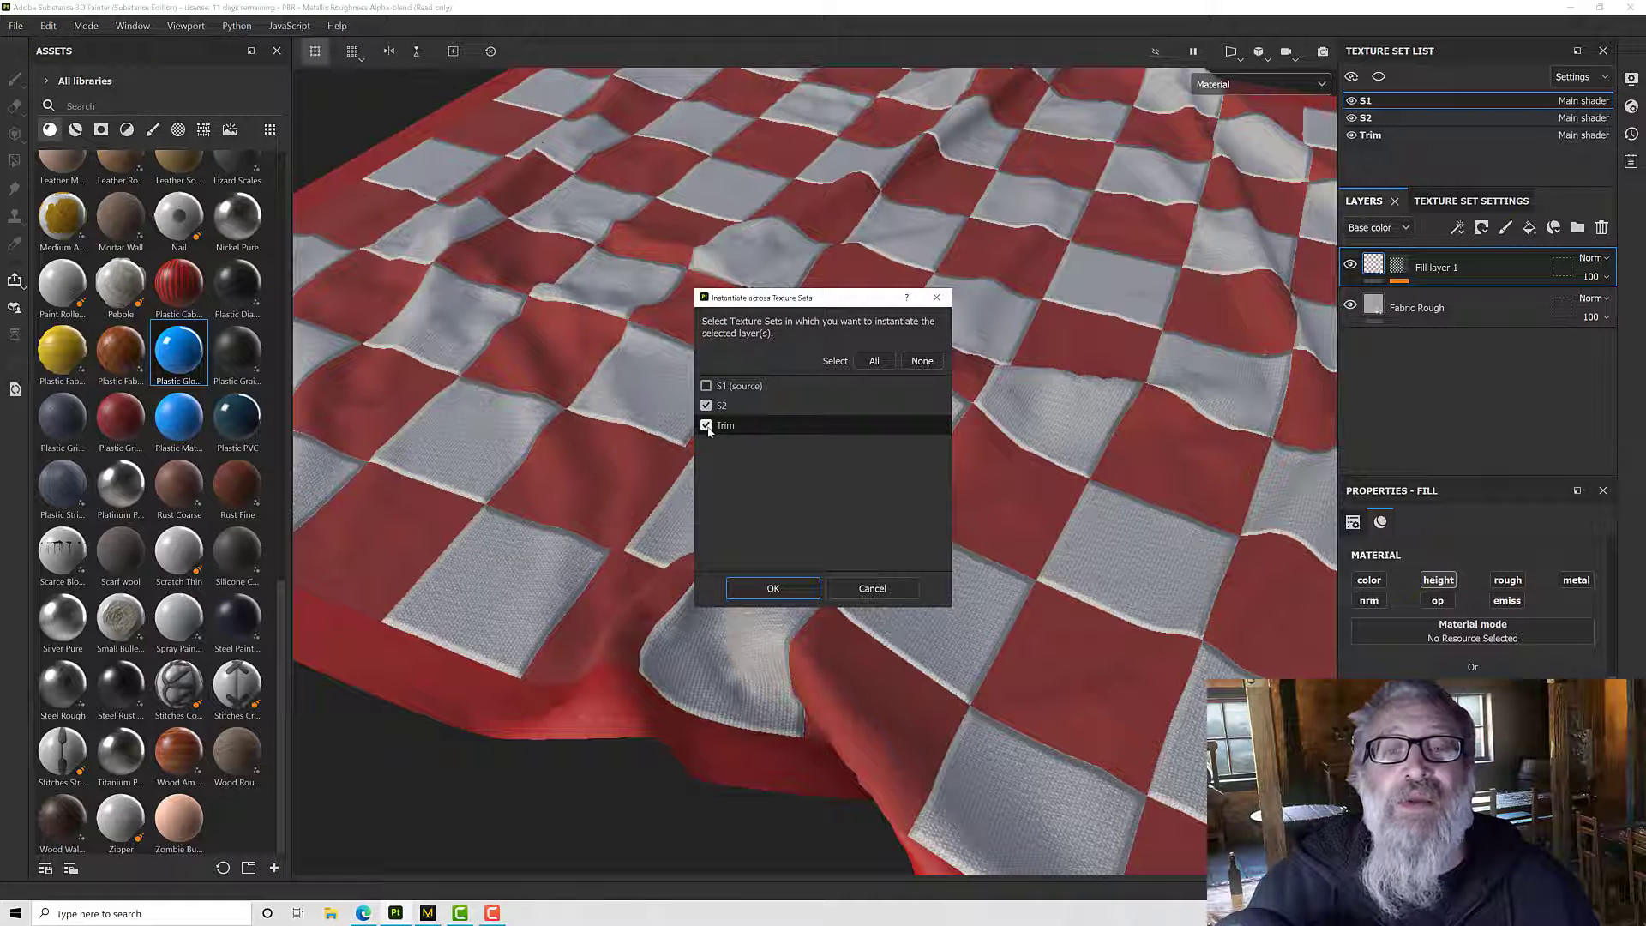
left_click(771, 588)
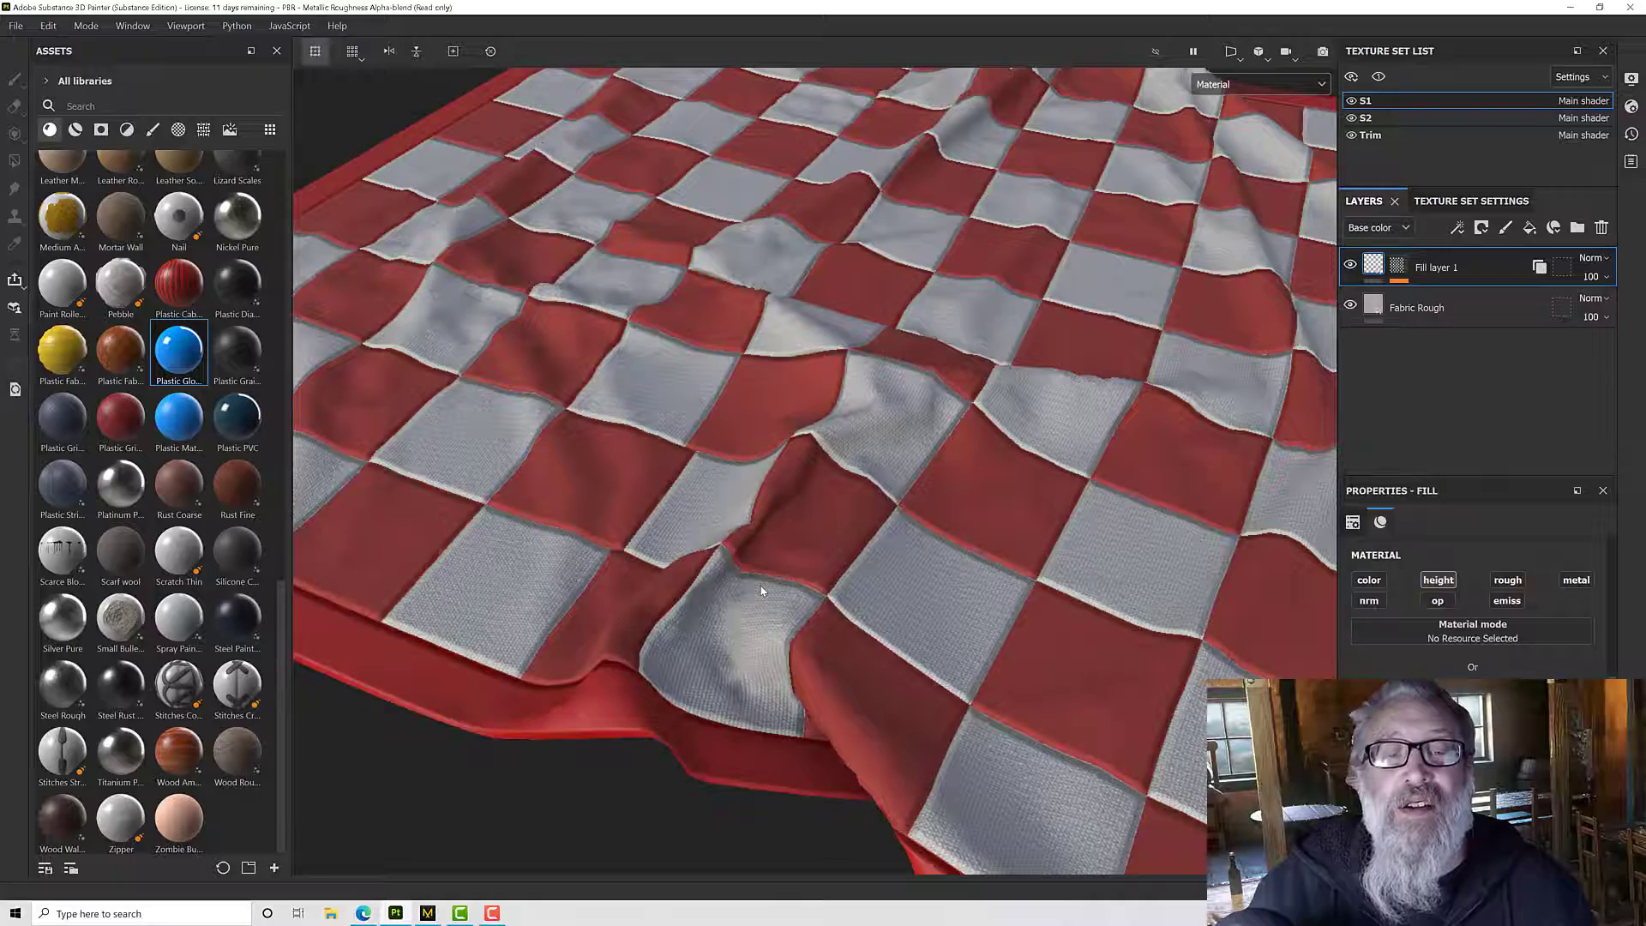
Set the UV Border Distance generator's Balance to 0.005 and check the borders over the whole tablecloth.
key("f")
left_click_drag(763, 523, 797, 514, "alt")
scroll(779, 466, "up", 2)
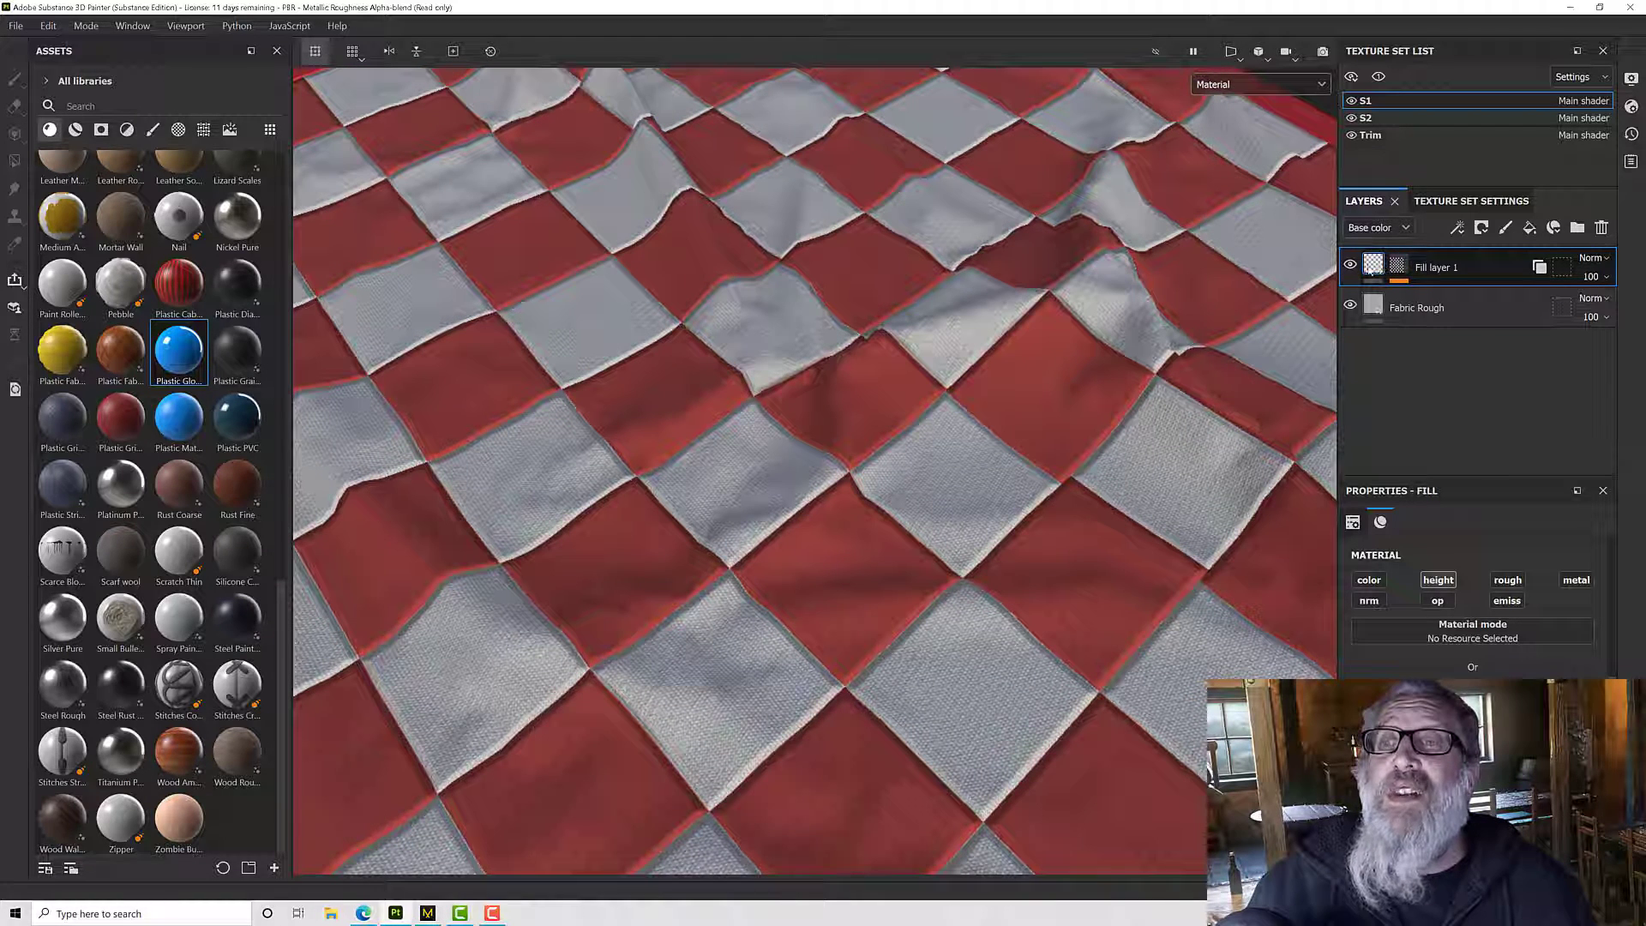
left_click(1397, 266)
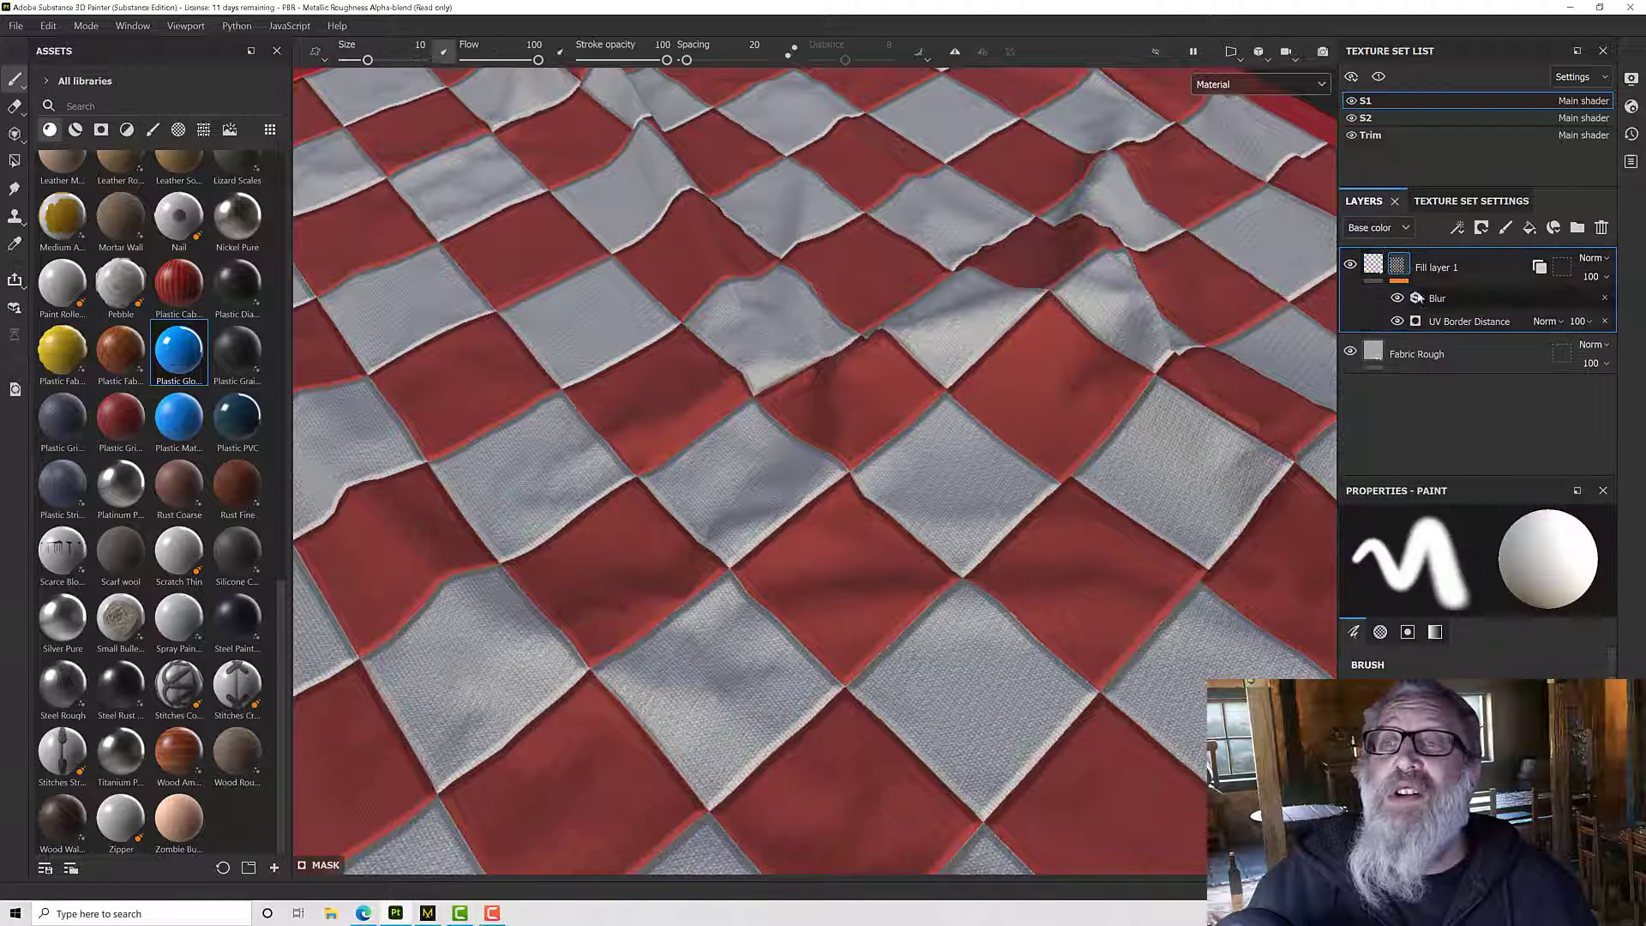
left_click(1448, 330)
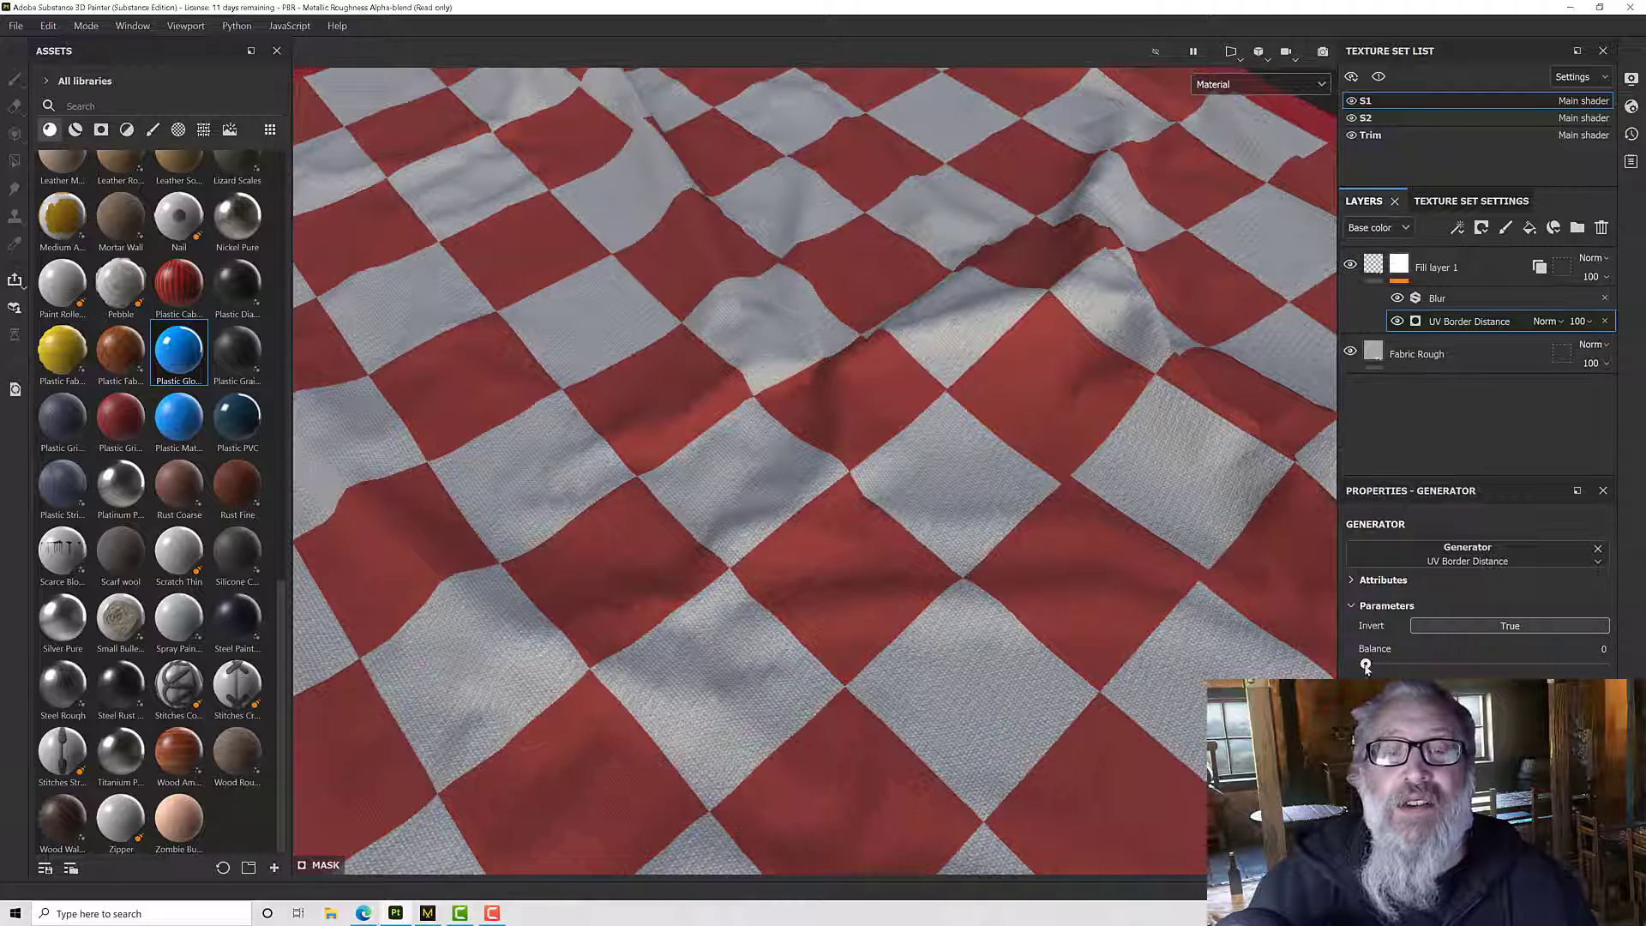
left_click_drag(1366, 667, 1368, 668)
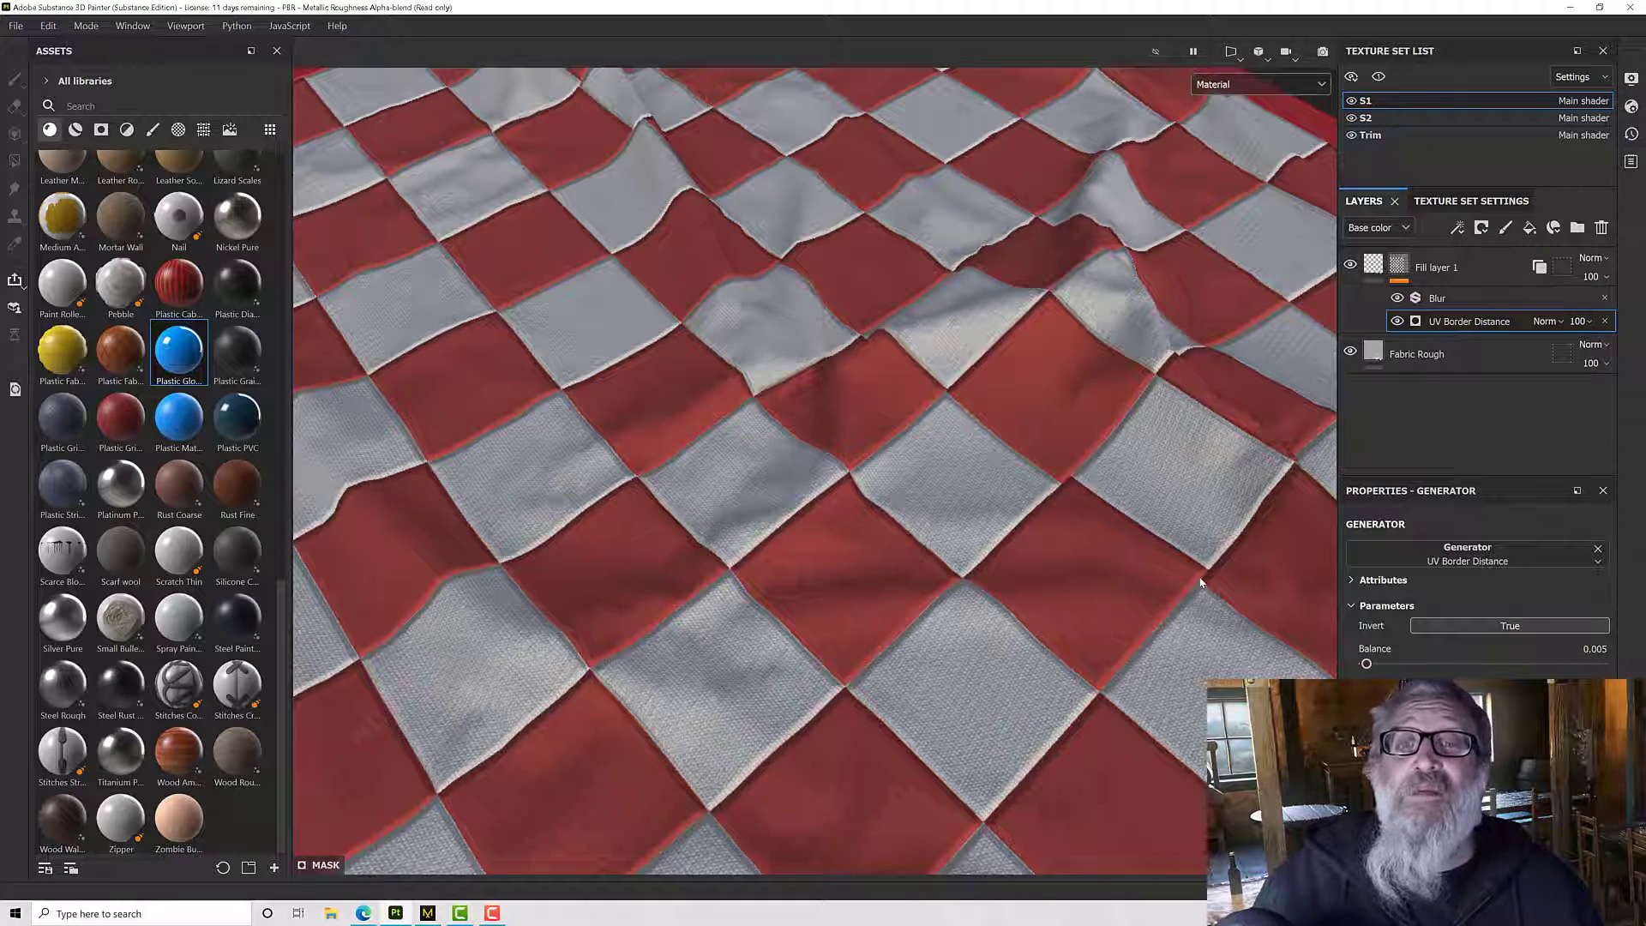
scroll(1200, 583, "down", 5)
left_click_drag(1046, 569, 1140, 491, "alt")
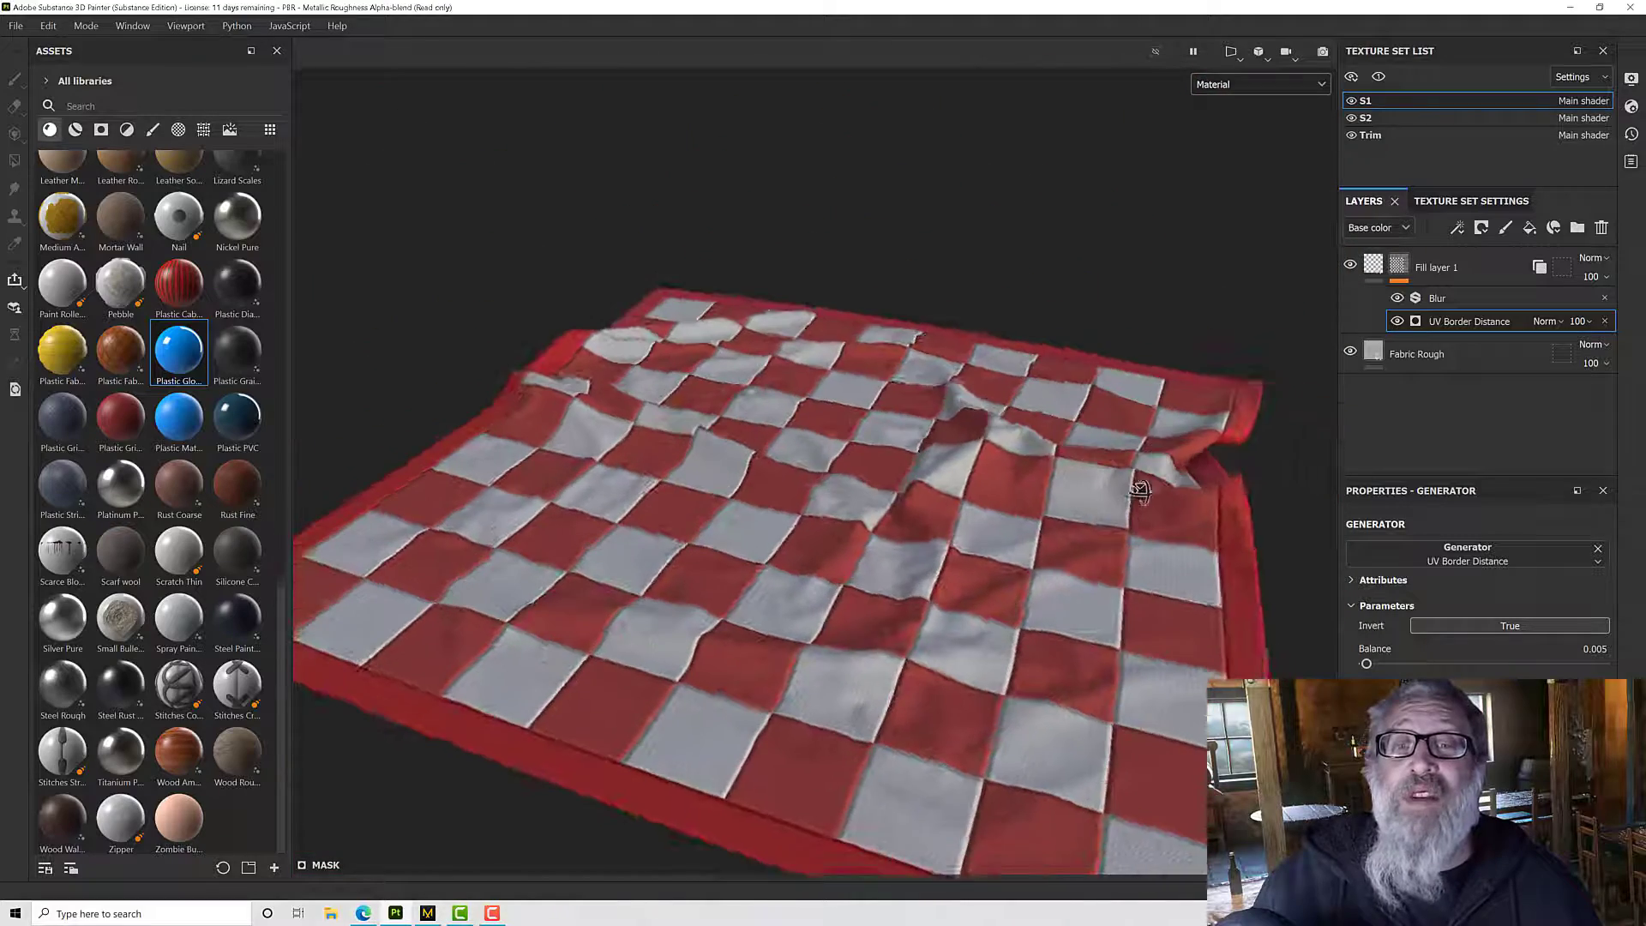
middle_click_drag(1140, 491, 1086, 500, "alt")
left_click_drag(1043, 444, 1026, 490, "alt")
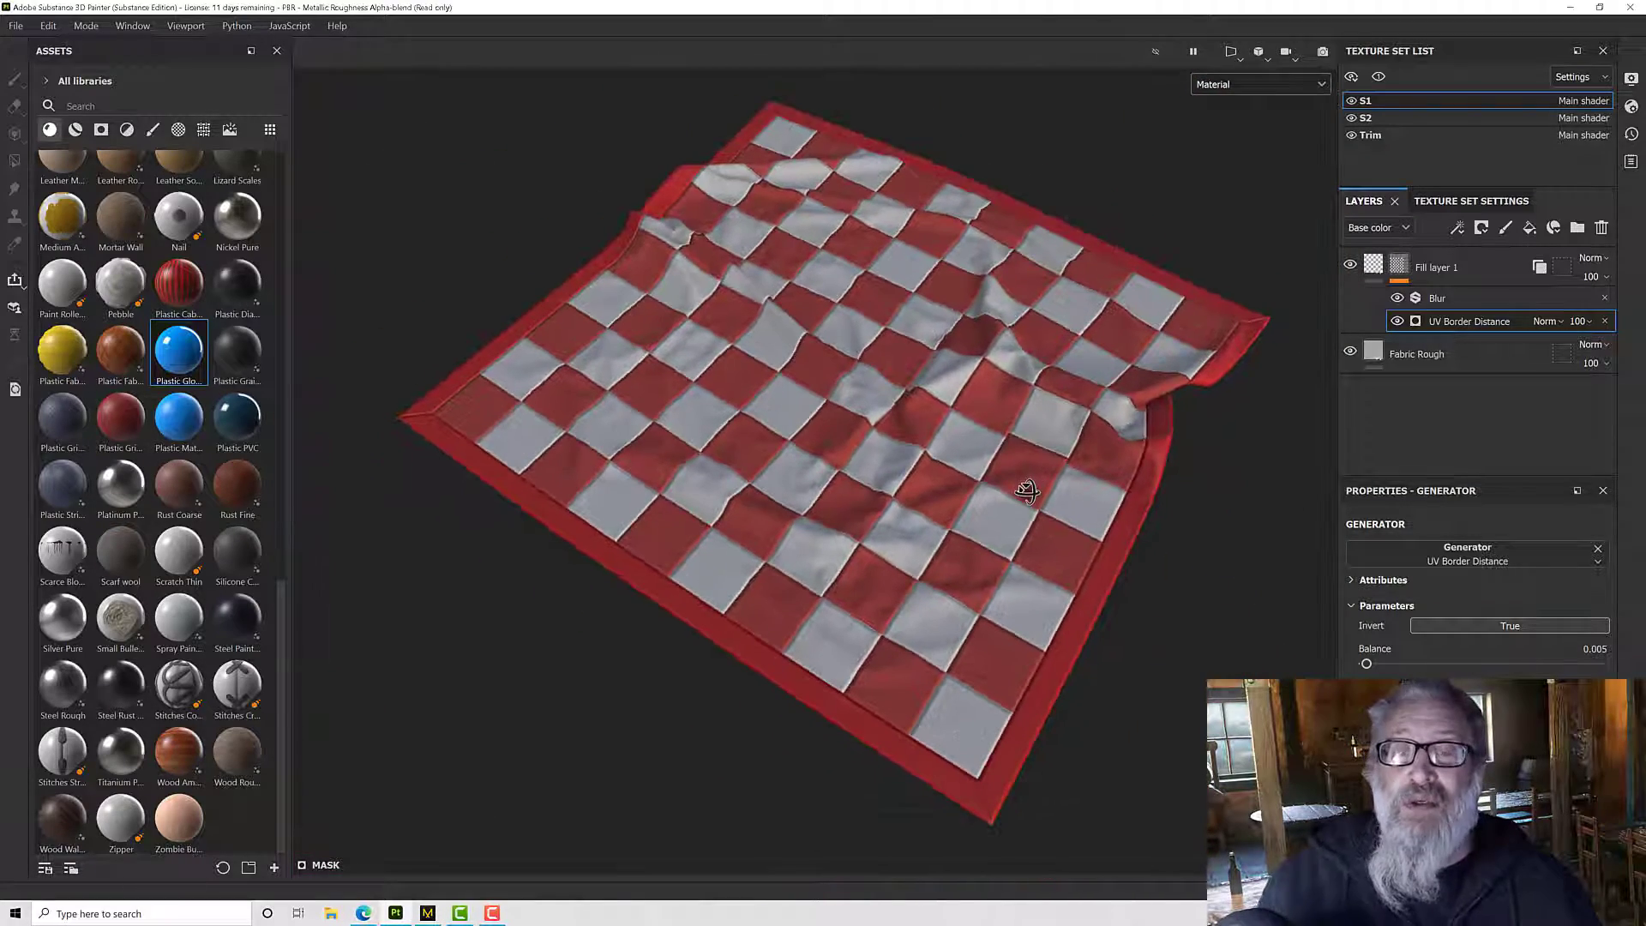